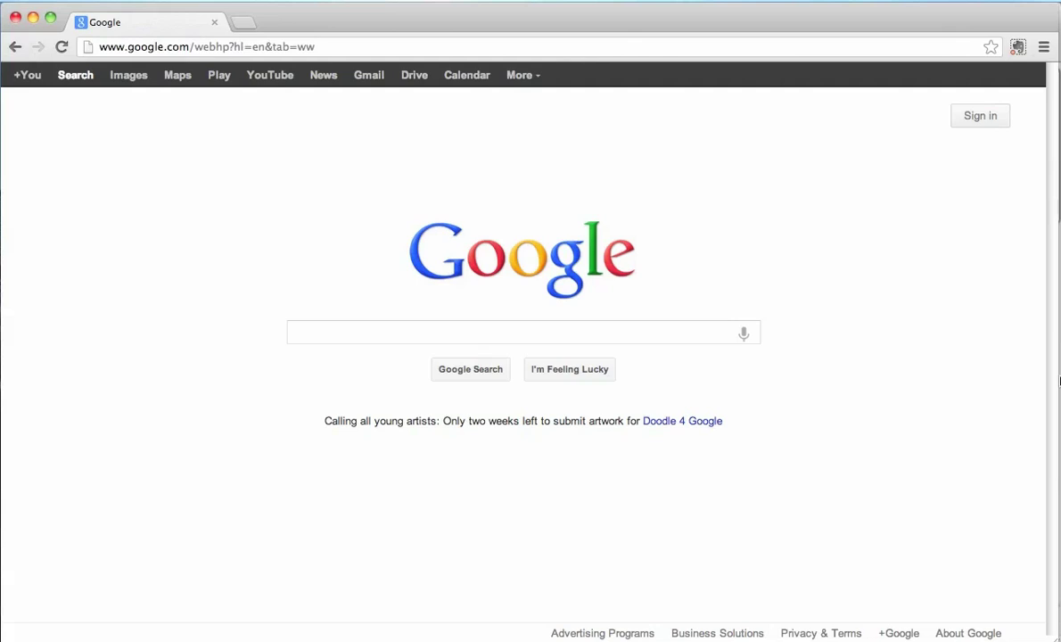
- Search Google for 'line in for mac' and open the Rogue Amoeba Freebies page offering LineIn
left_click(455, 331)
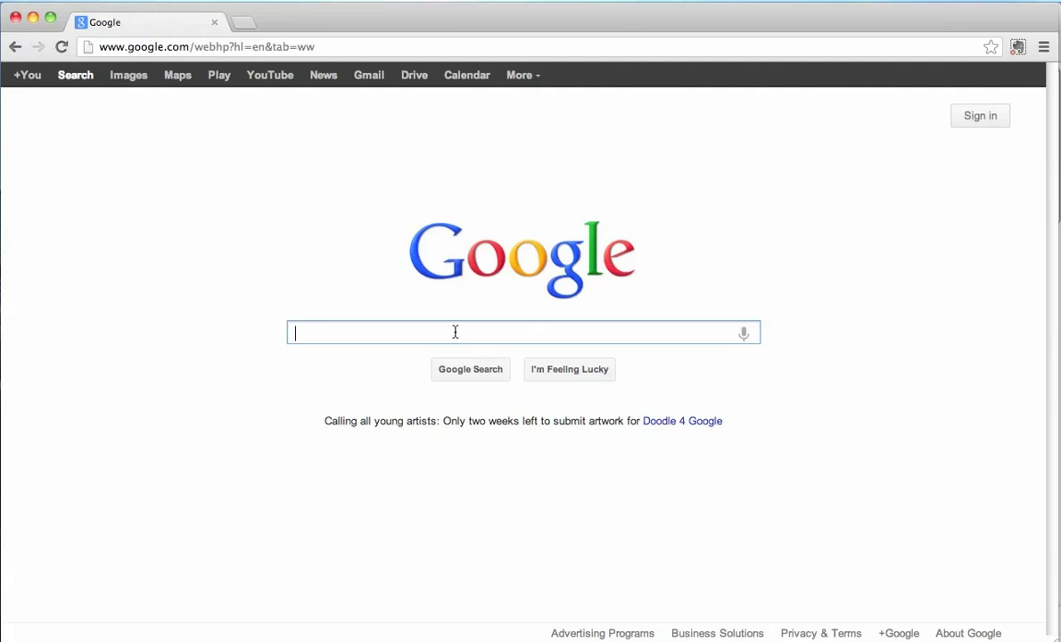
type("line ")
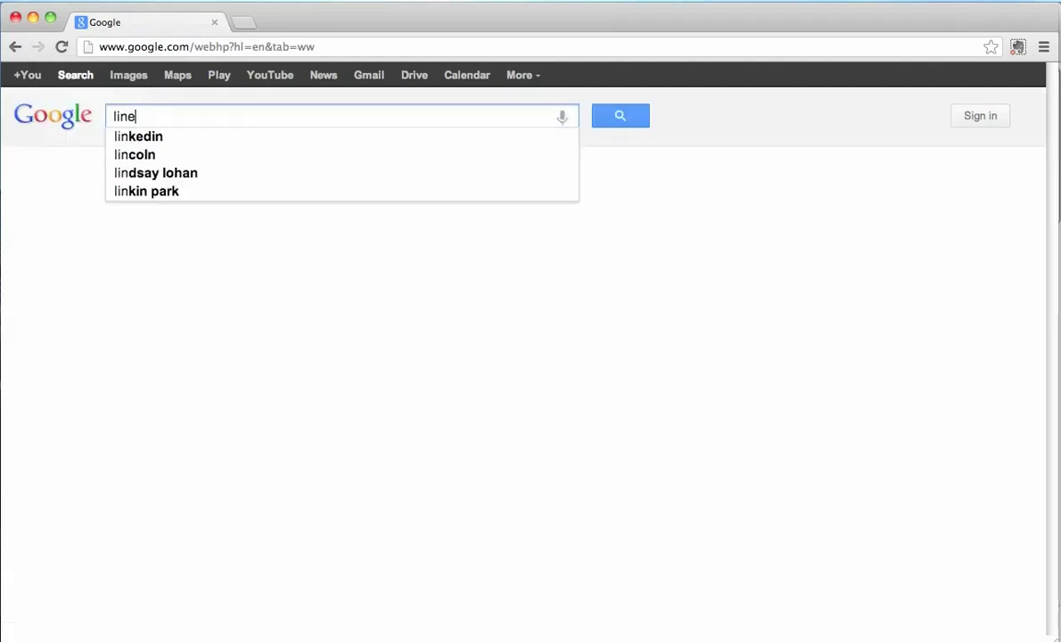
type("in for mac")
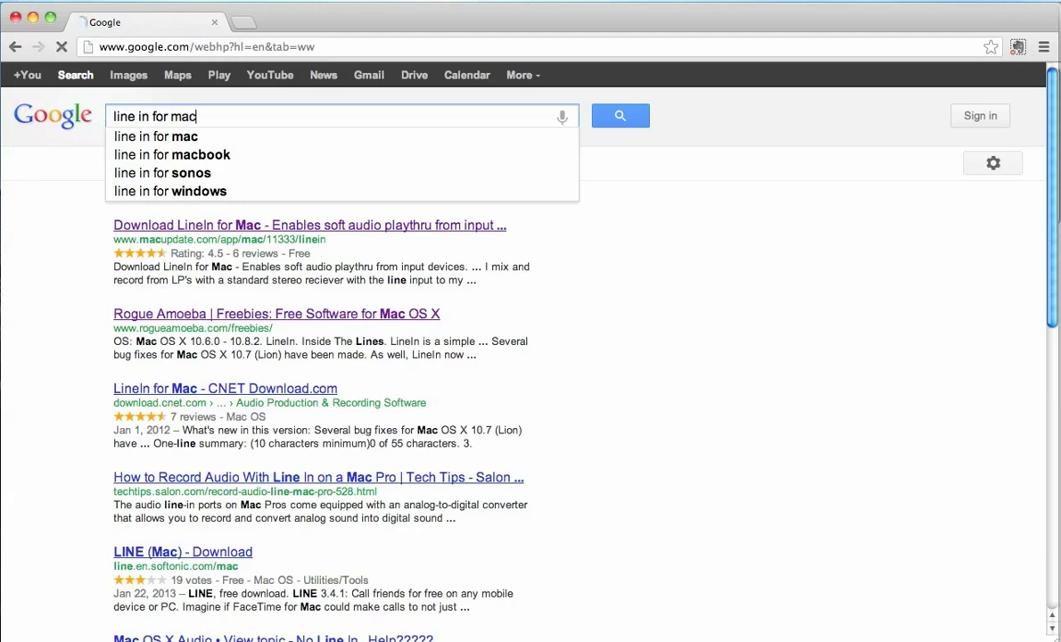
key("Return")
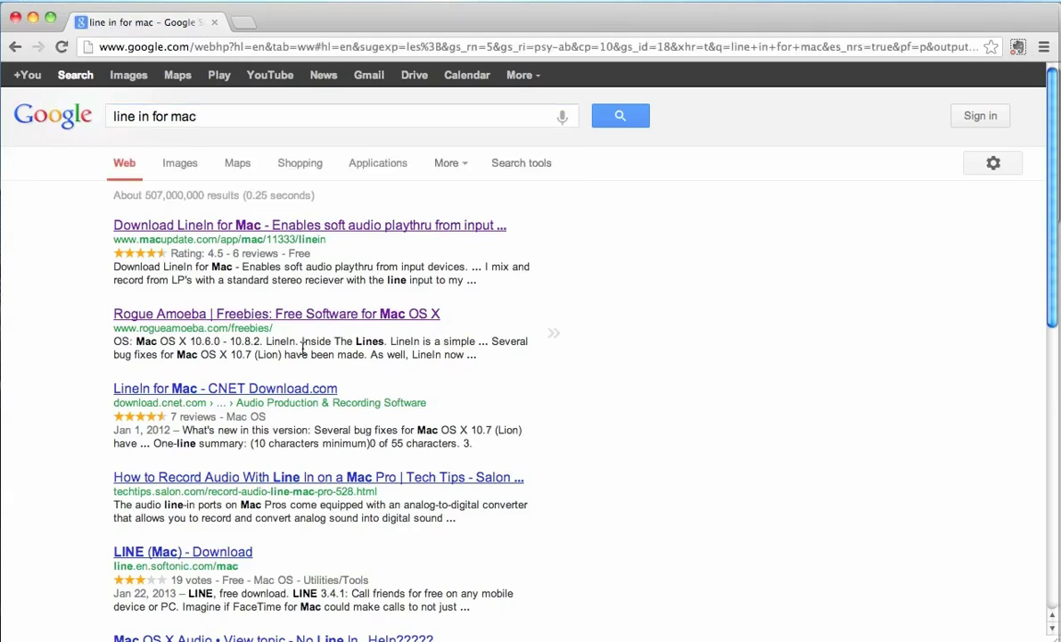
left_click(148, 319)
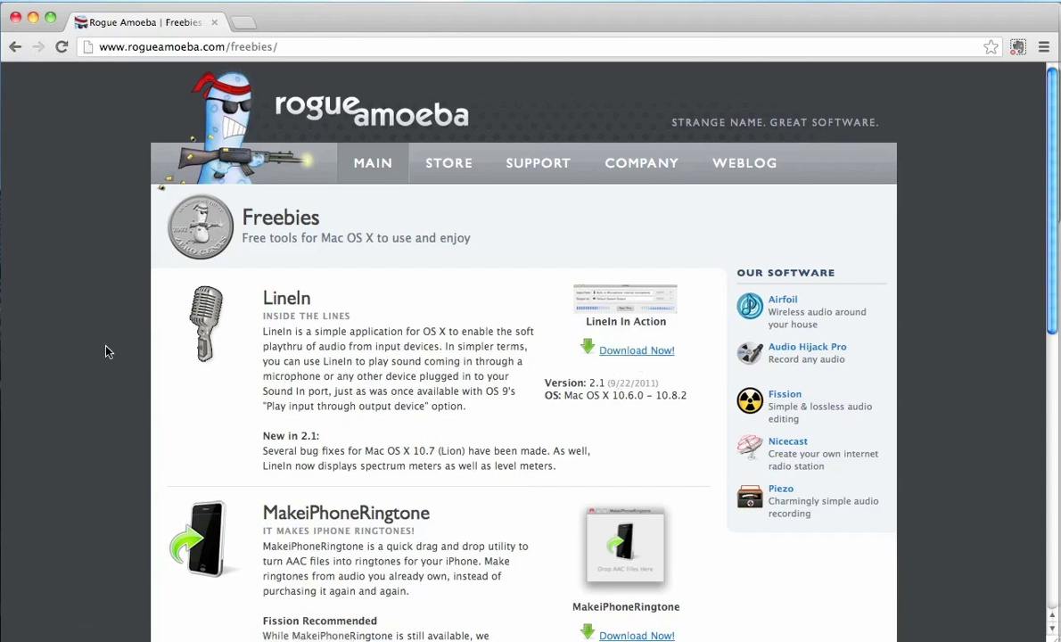
- Launch LineIn, position its window, then return Chrome to the 'line in for mac' Google search
mouse_move(5, 337)
left_click(26, 485)
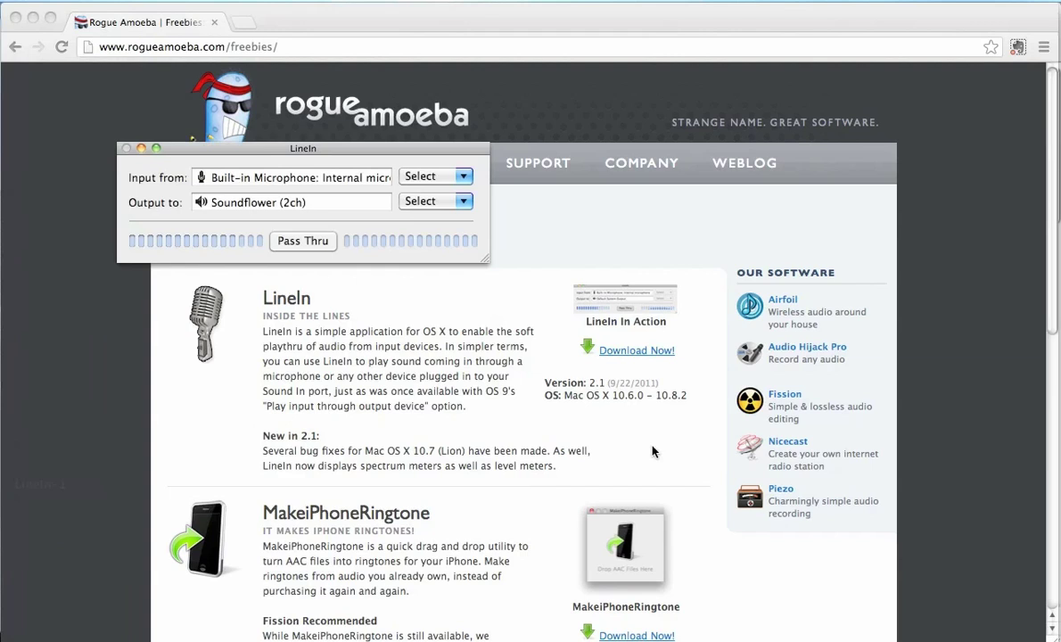
mouse_move(384, 155)
left_mouse_down()
mouse_move(386, 111)
mouse_move(393, 171)
mouse_move(394, 153)
left_mouse_up()
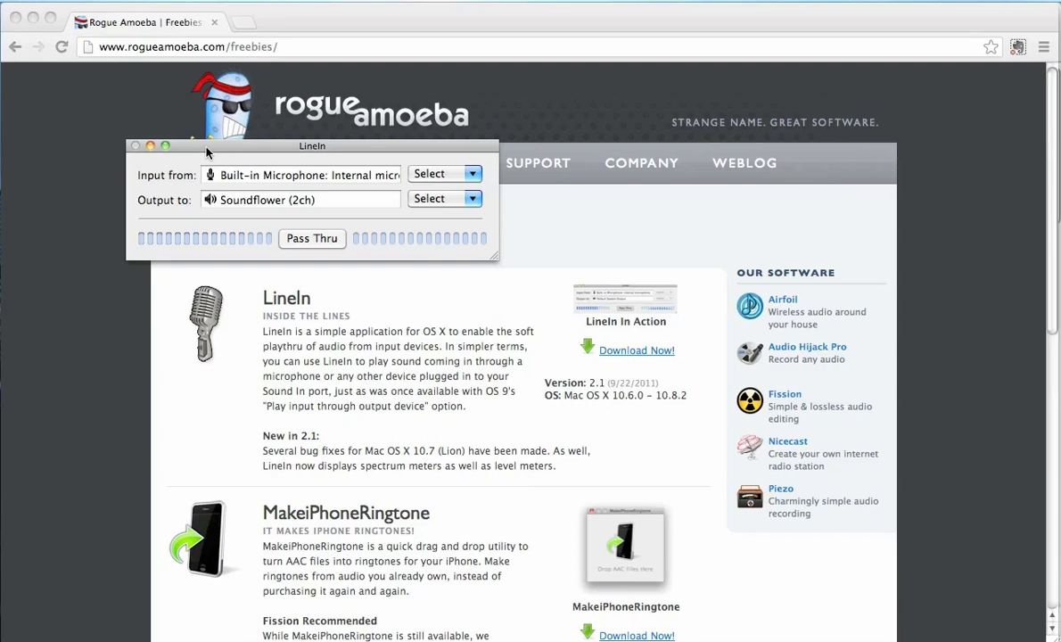
mouse_move(207, 154)
left_mouse_down()
mouse_move(207, 239)
mouse_move(195, 239)
mouse_move(190, 164)
left_mouse_up()
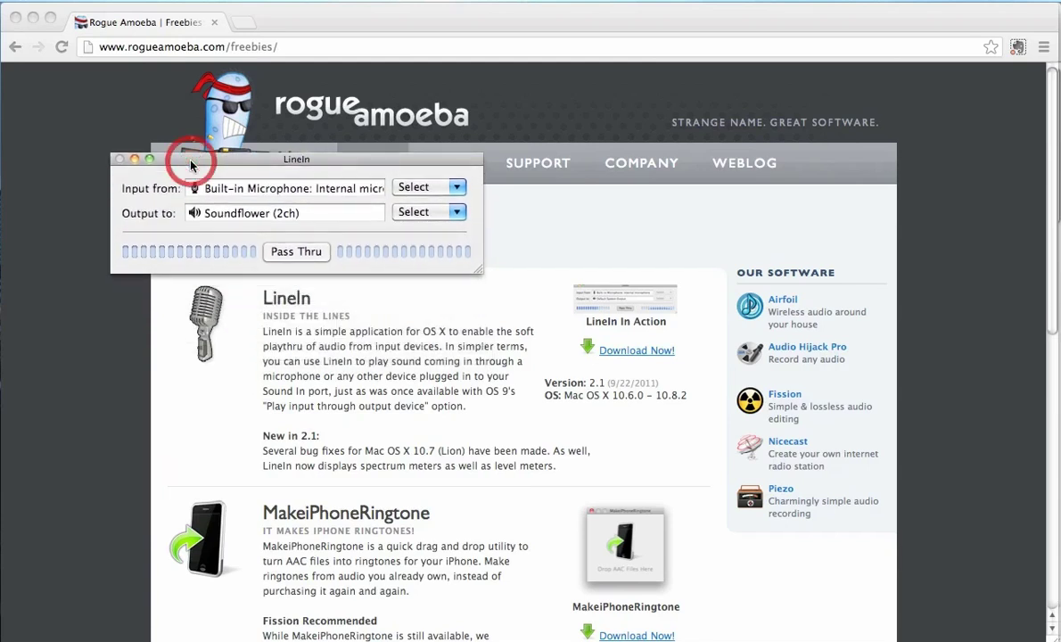
left_click(63, 184)
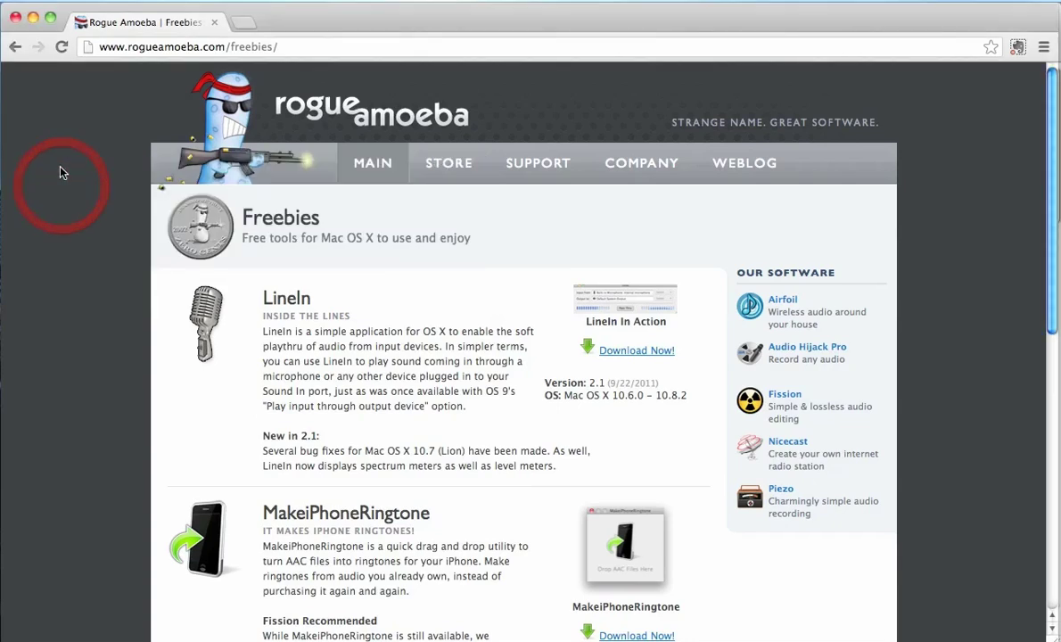
left_click(15, 49)
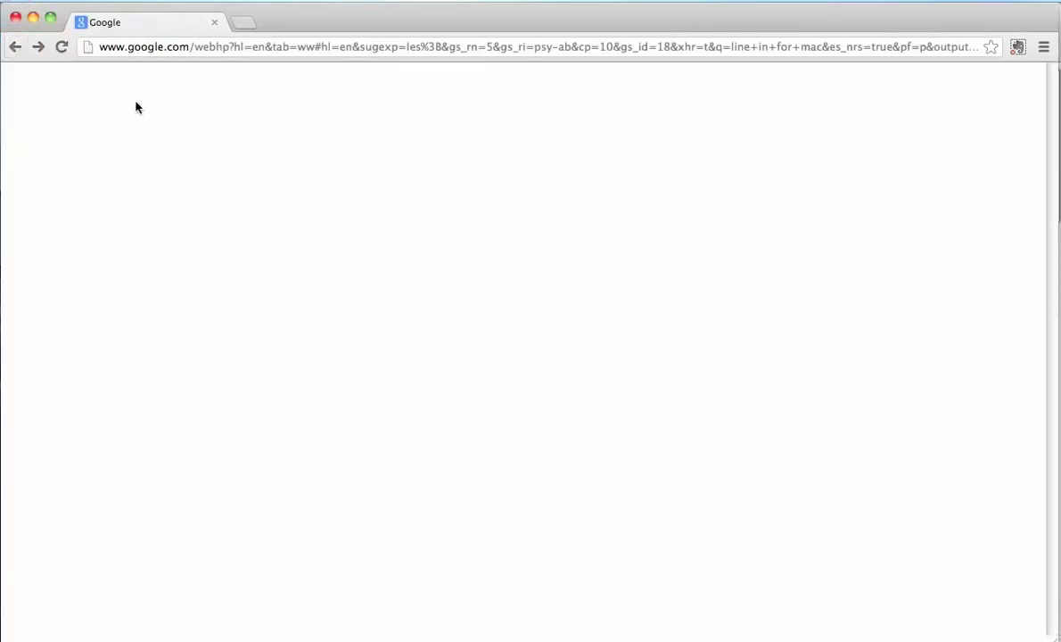
- Search for 'soundflower', open Cycling '74's Soundflower download page, and check the Soundflowerbed routing menu
left_click_drag(208, 121, 139, 109)
left_click(66, 112)
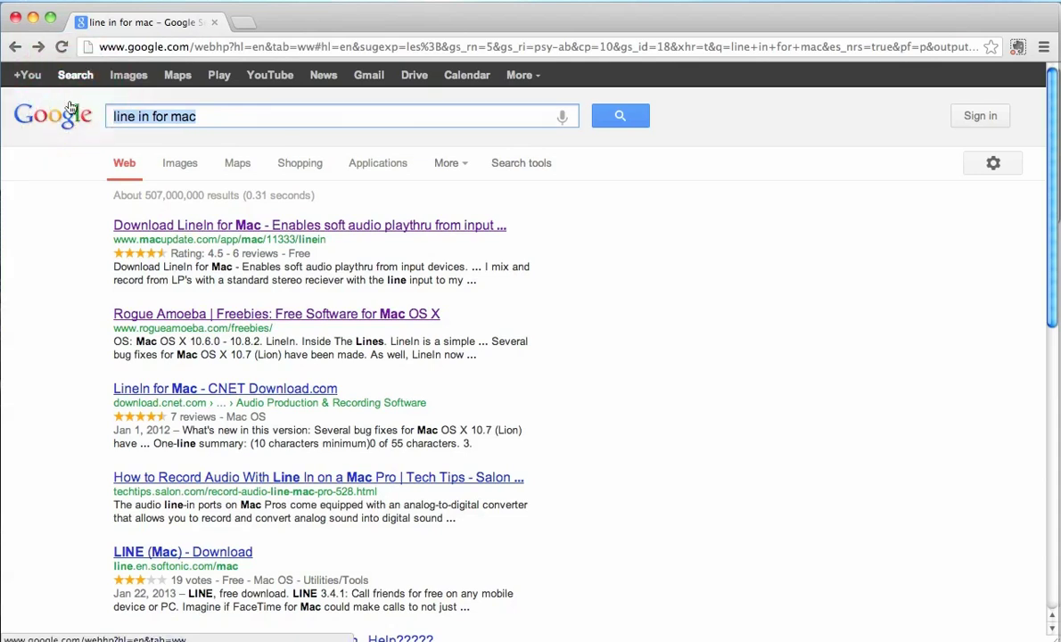
key("BackSpace")
type("s")
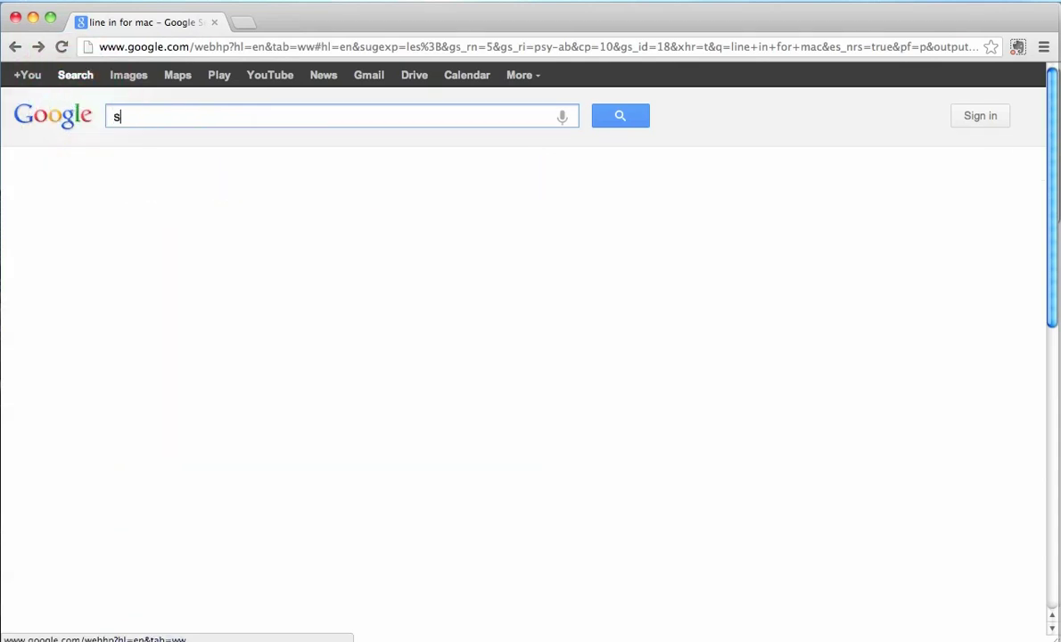
type("oundflow")
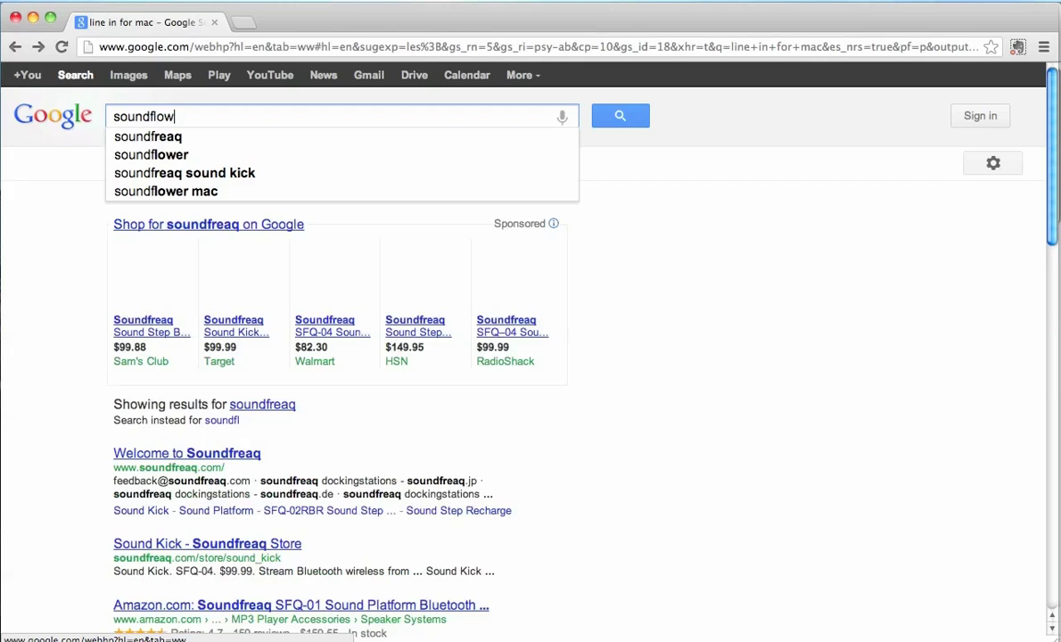
type("er")
key("Return")
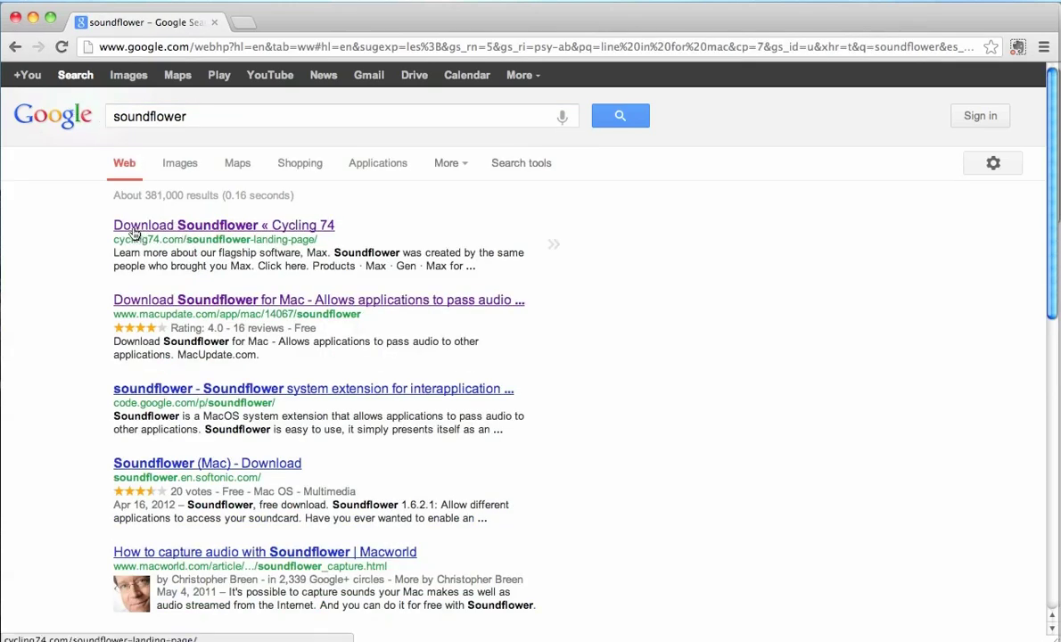
left_click(206, 231)
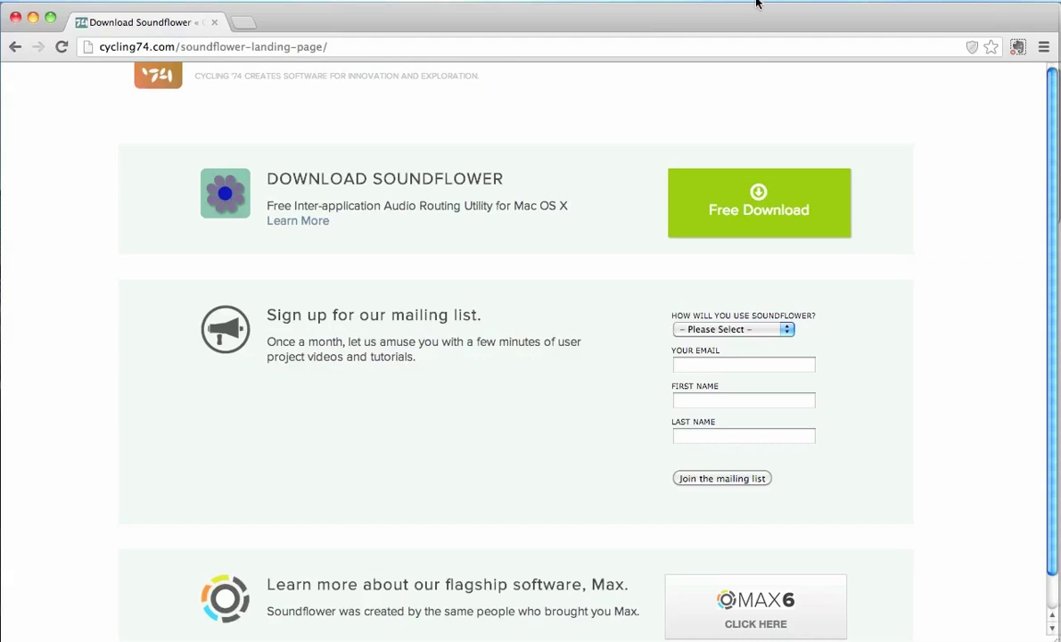
left_click(756, 4)
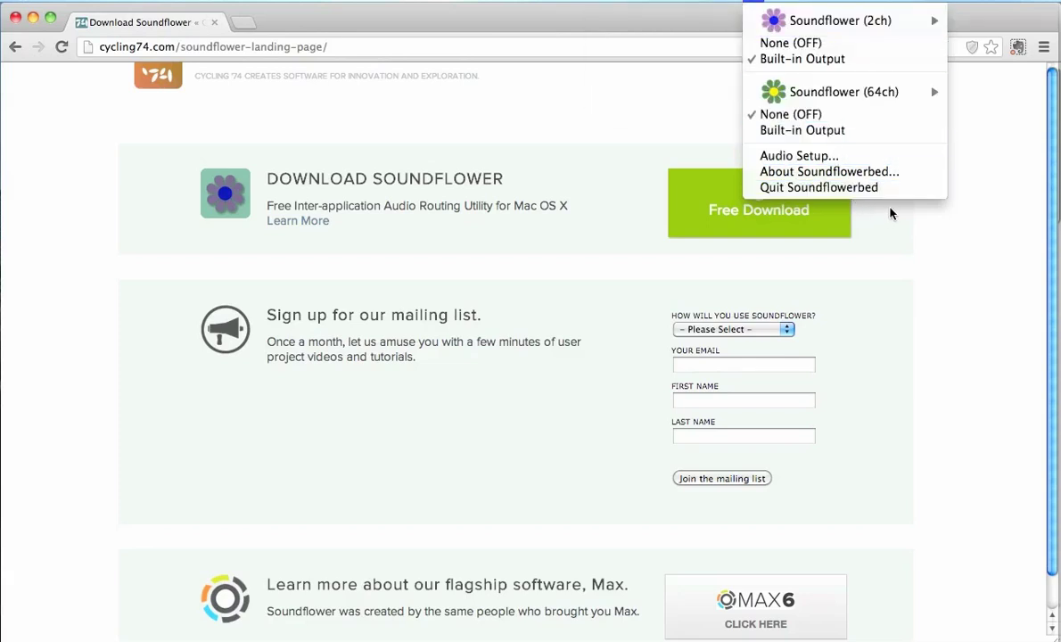
left_click(910, 224)
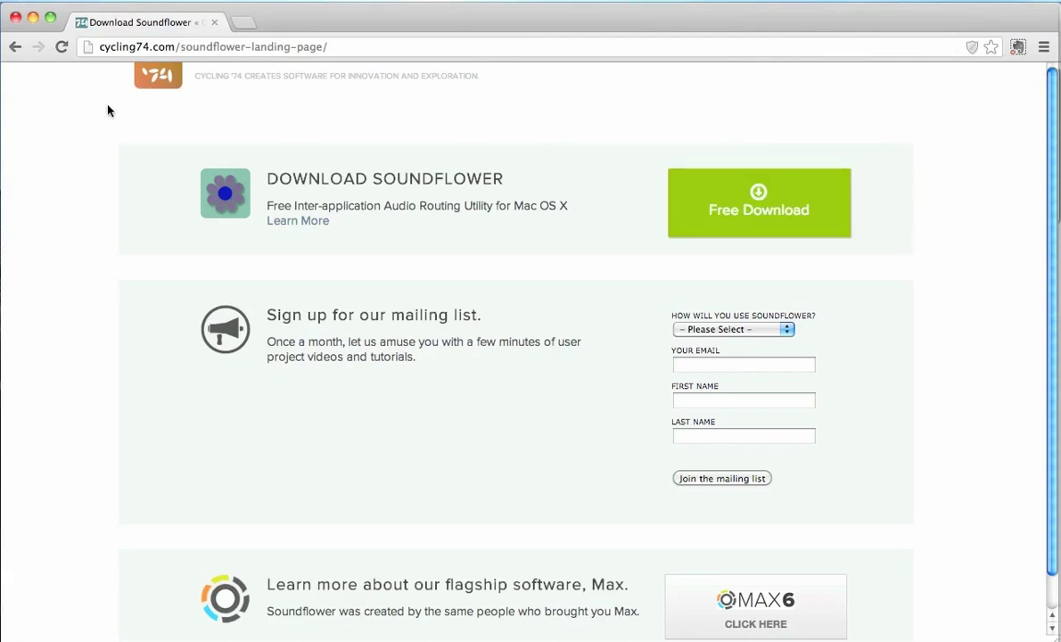
- Search Google for 'skyper', open the Skype site, and scroll its Skype for Mac downloads page
left_click(13, 49)
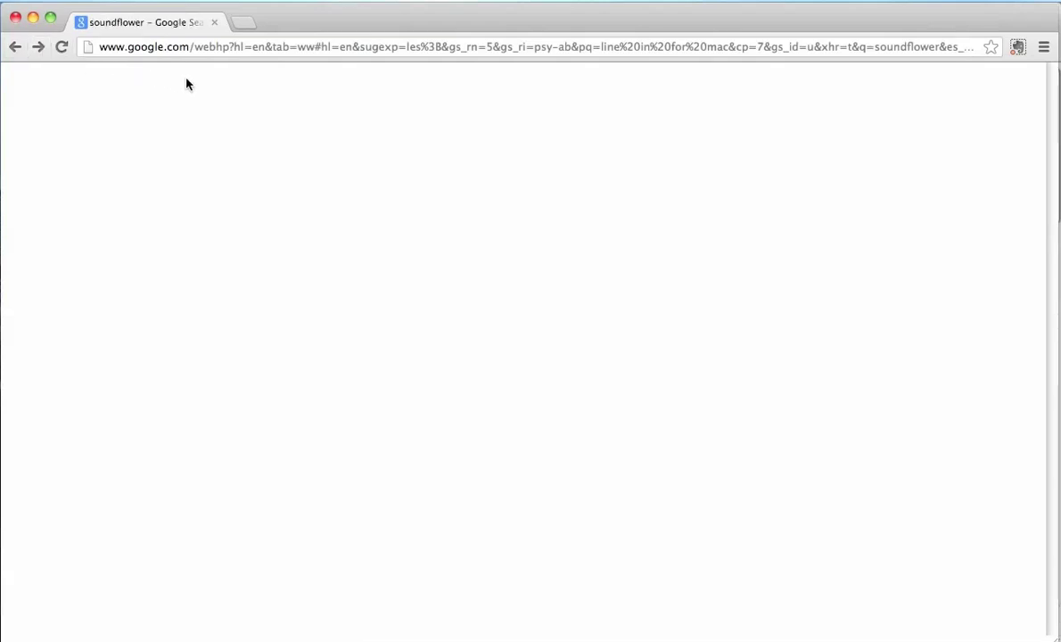
left_click_drag(209, 113, 78, 101)
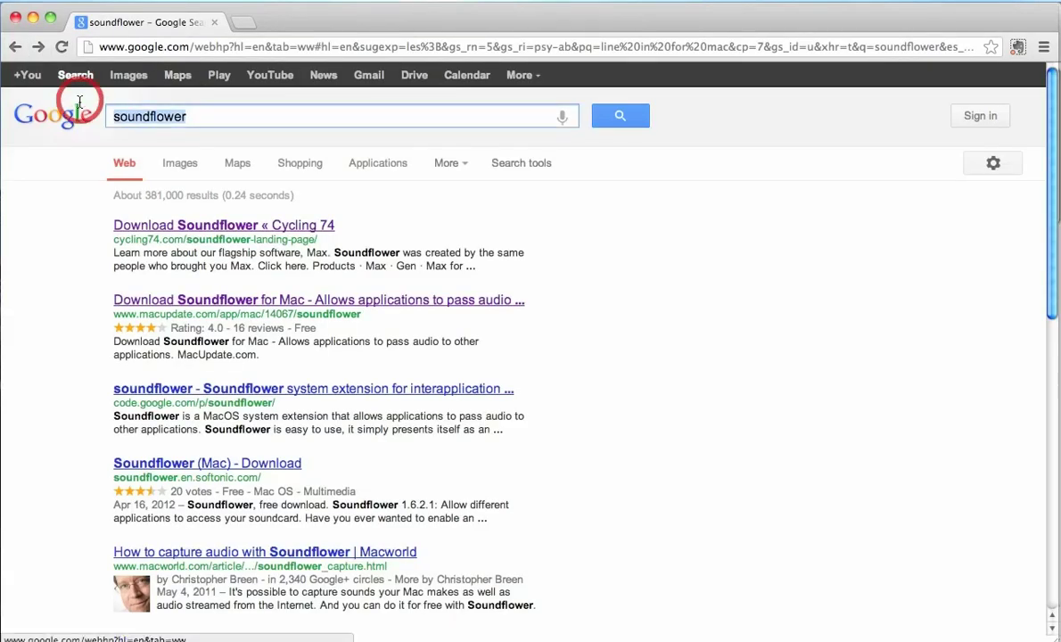
type("skyper")
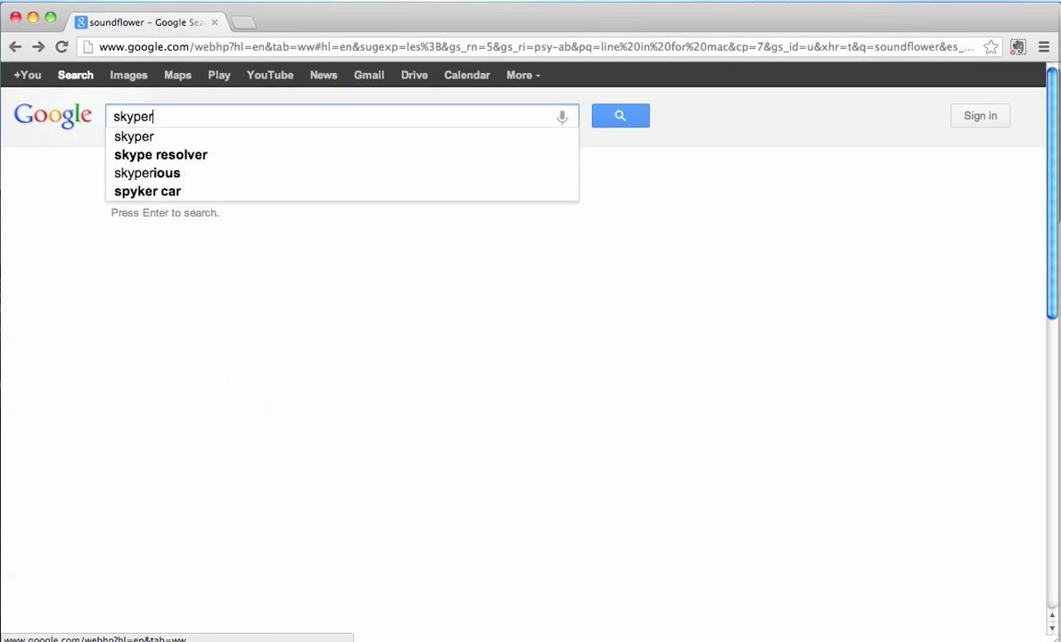
key("Return")
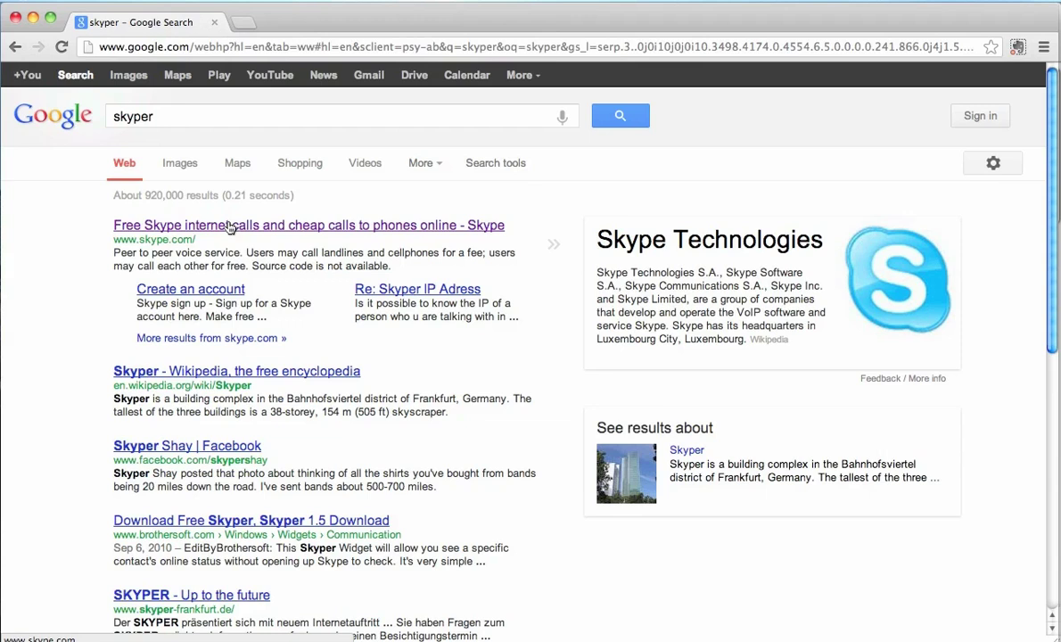
left_click(229, 227)
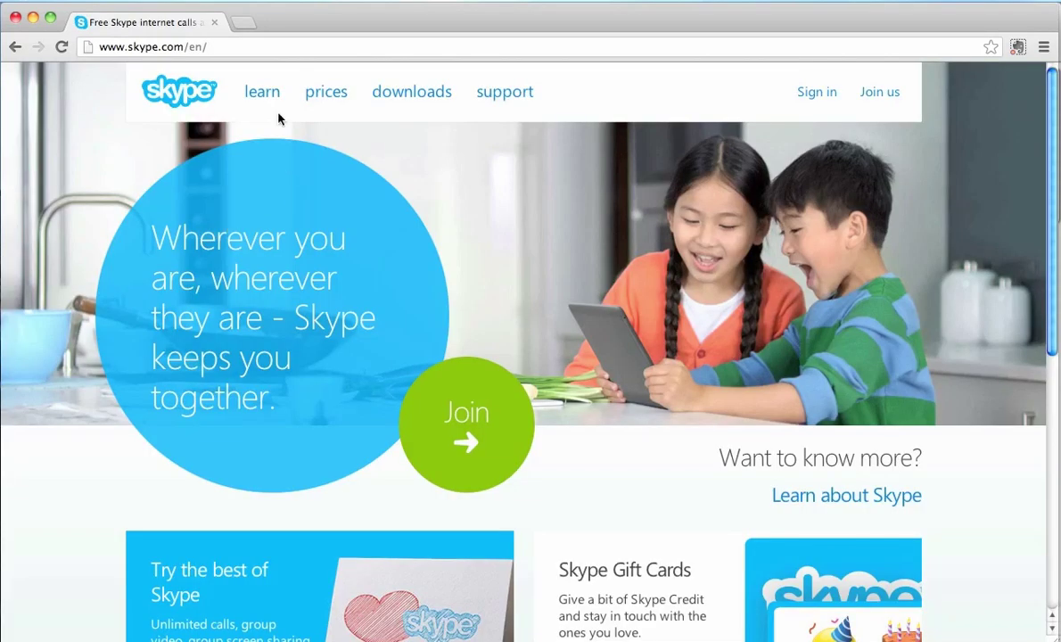
left_click(395, 101)
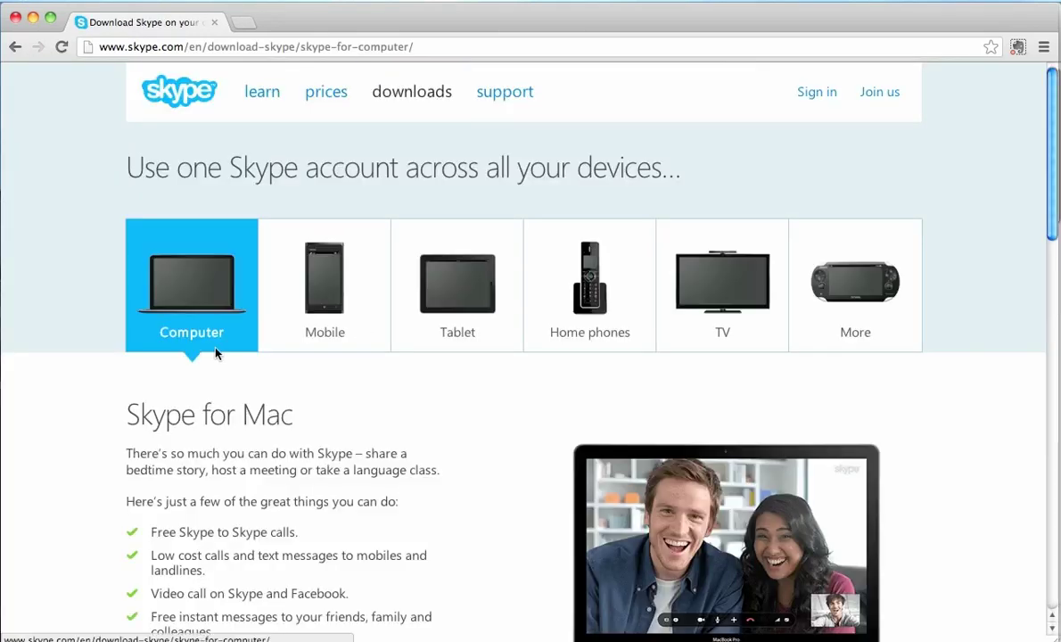
scroll(221, 353, "down", 5)
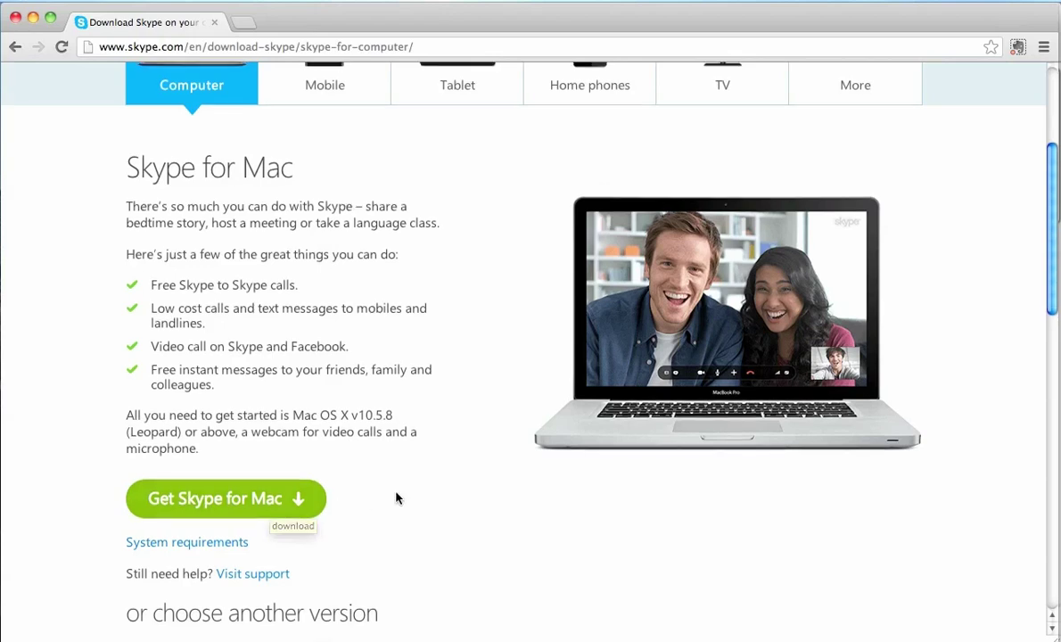
scroll(396, 497, "up", 5)
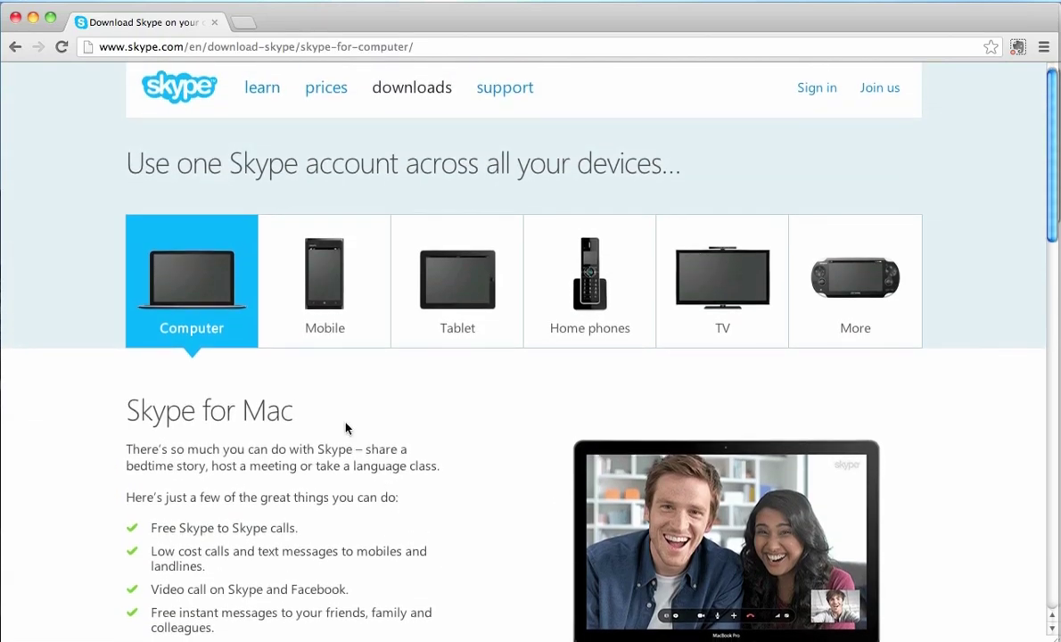
scroll(347, 429, "down", 5)
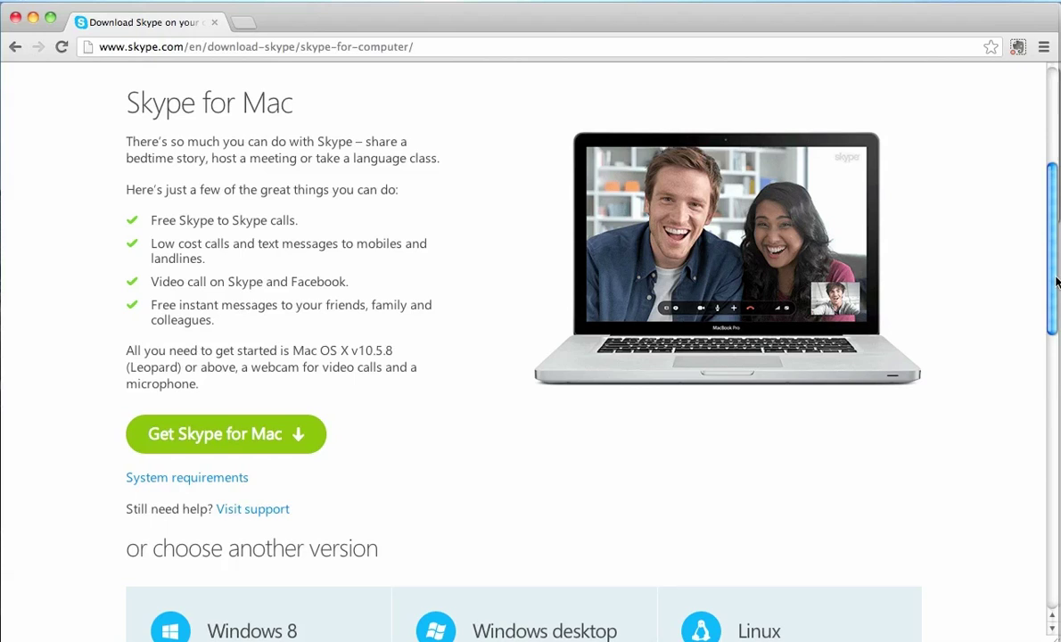
left_click(26, 2)
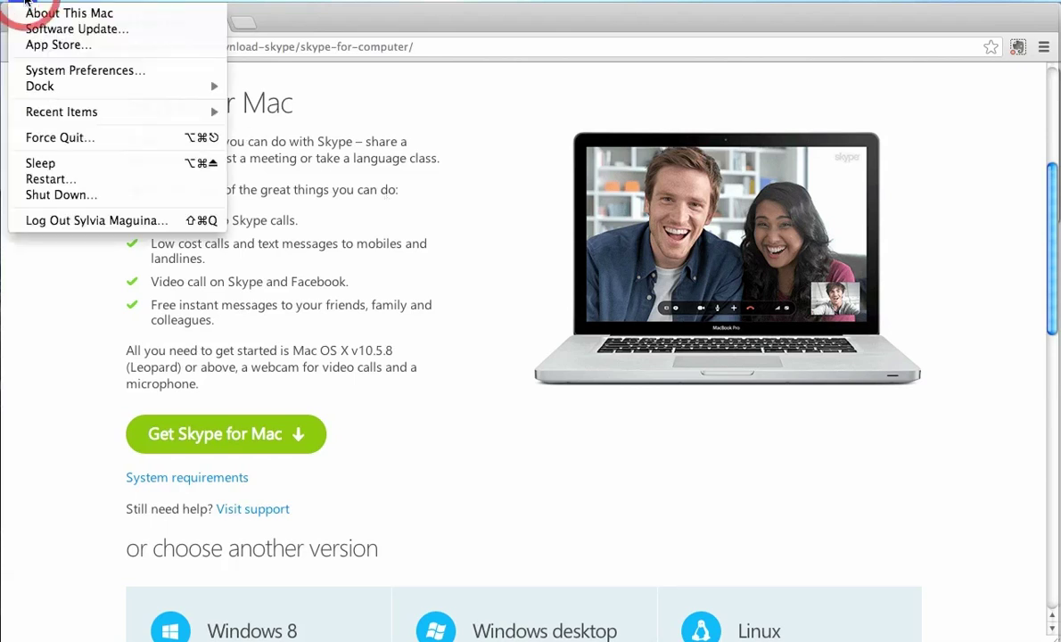
left_click(34, 71)
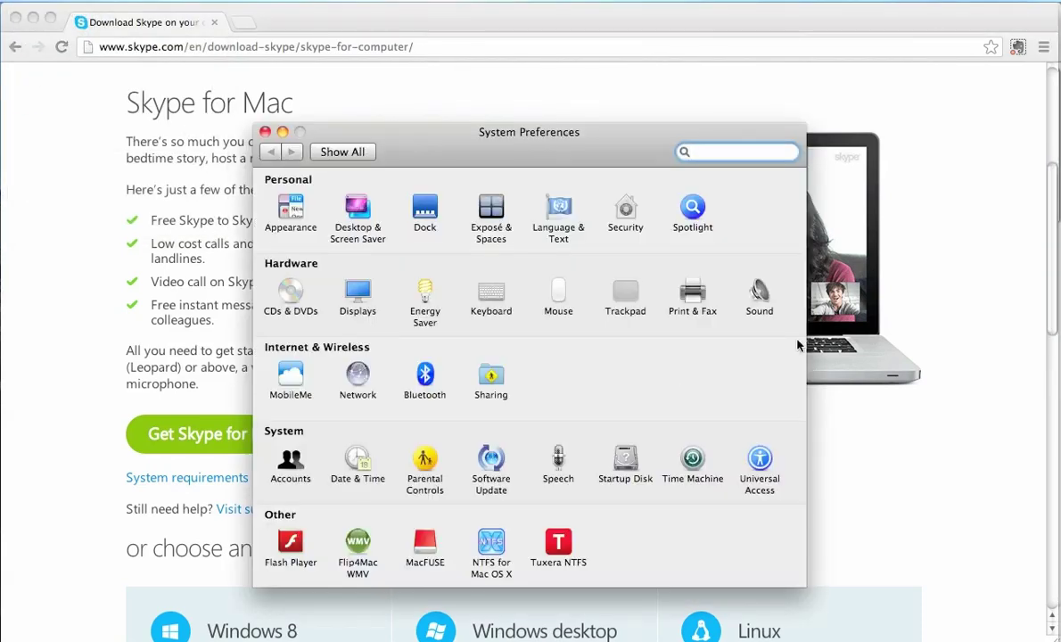
left_click(758, 294)
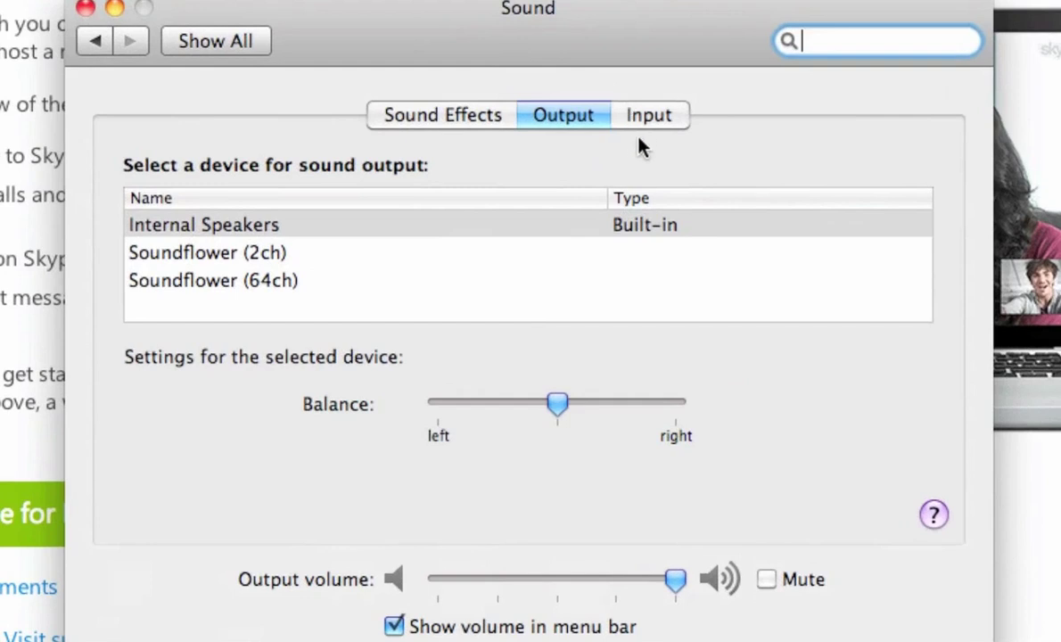
left_click(642, 117)
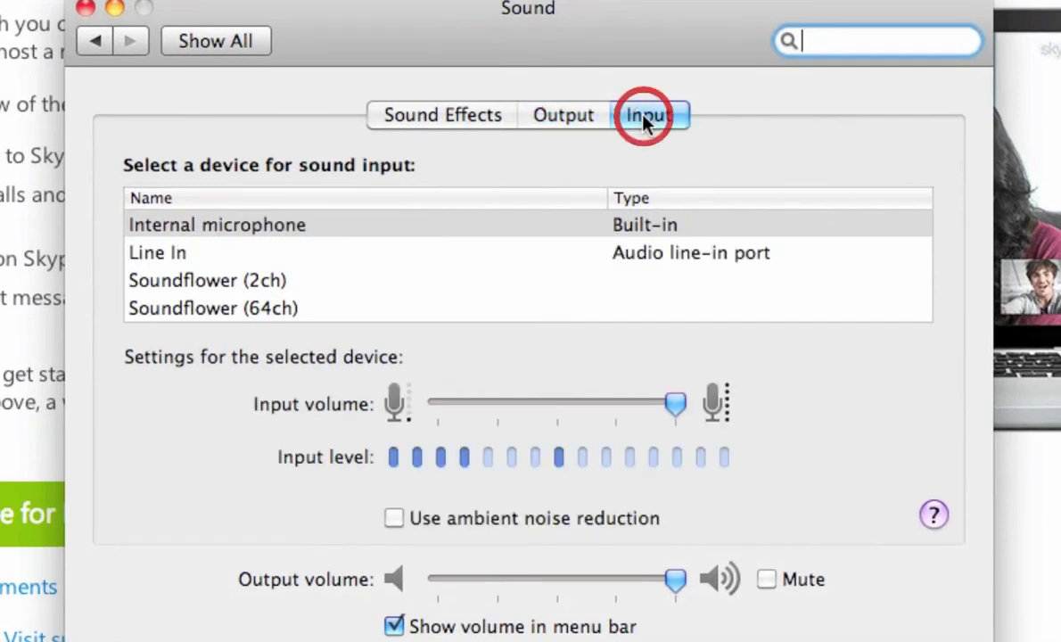
left_click(223, 225)
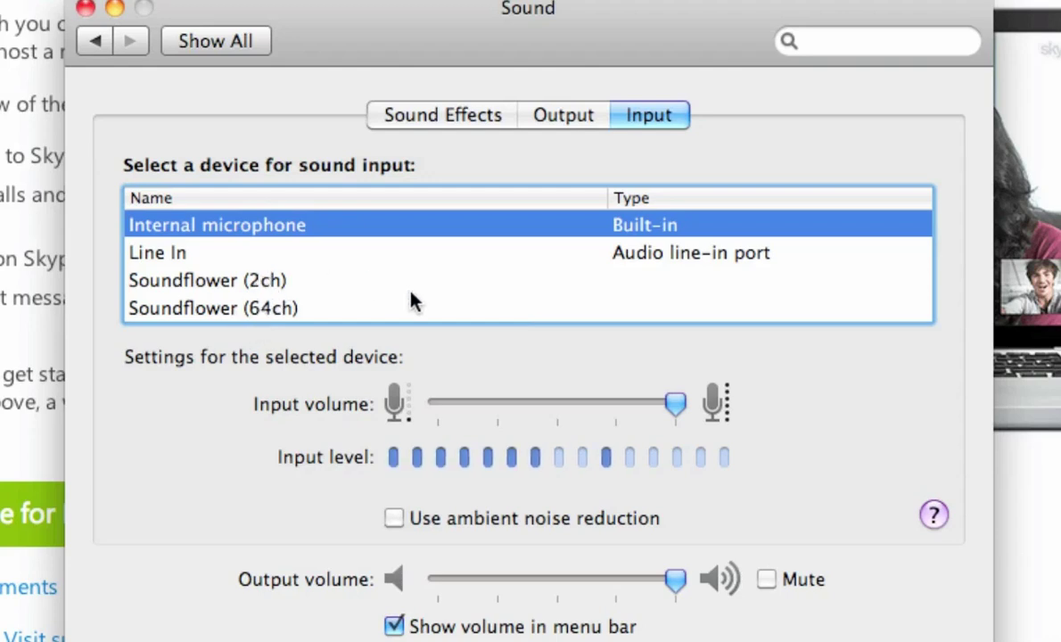
left_click(563, 121)
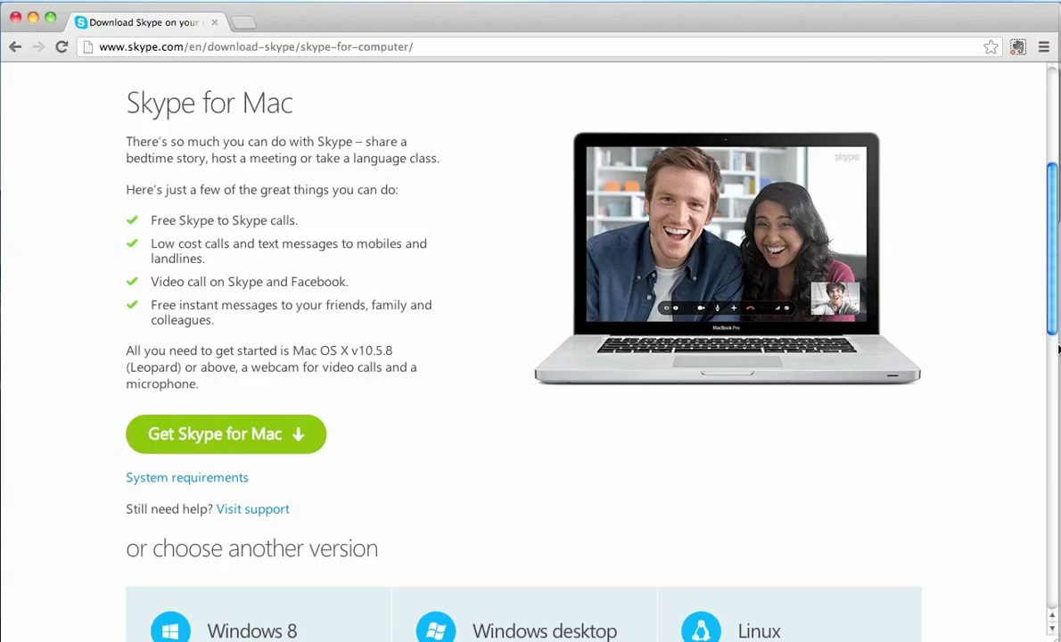
- Launch GarageBand and create a Voice-template project named 'recording'
mouse_move(5, 353)
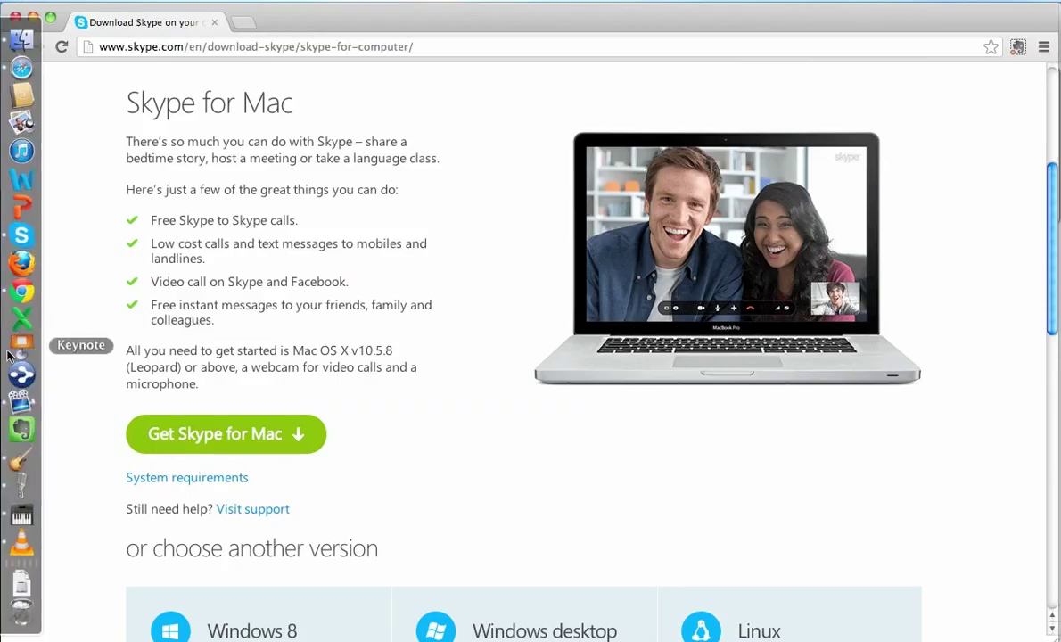
left_click(17, 429)
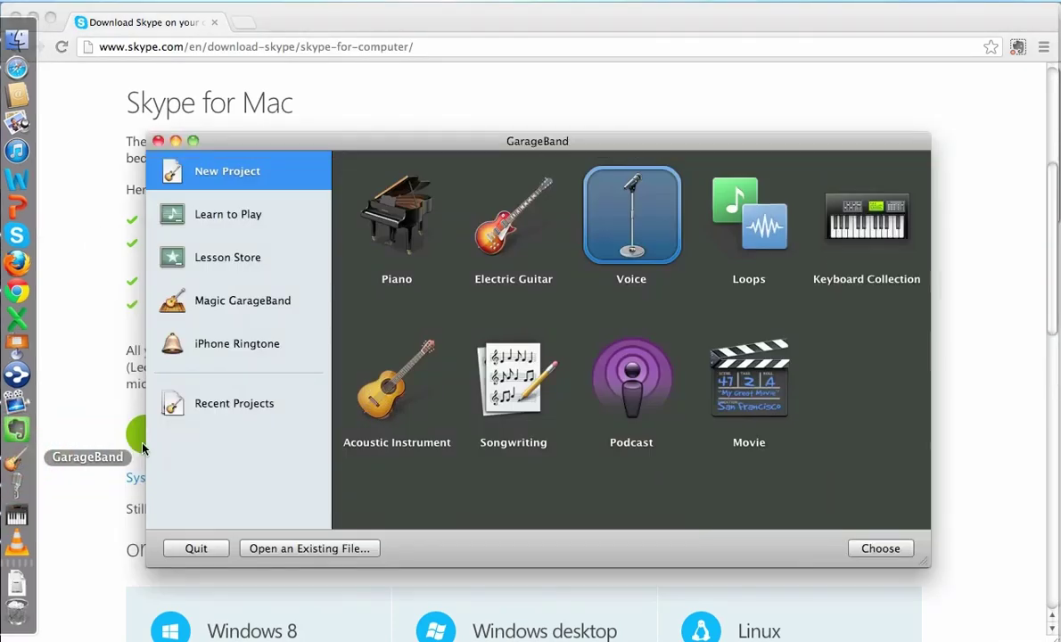
left_click_drag(588, 140, 586, 80)
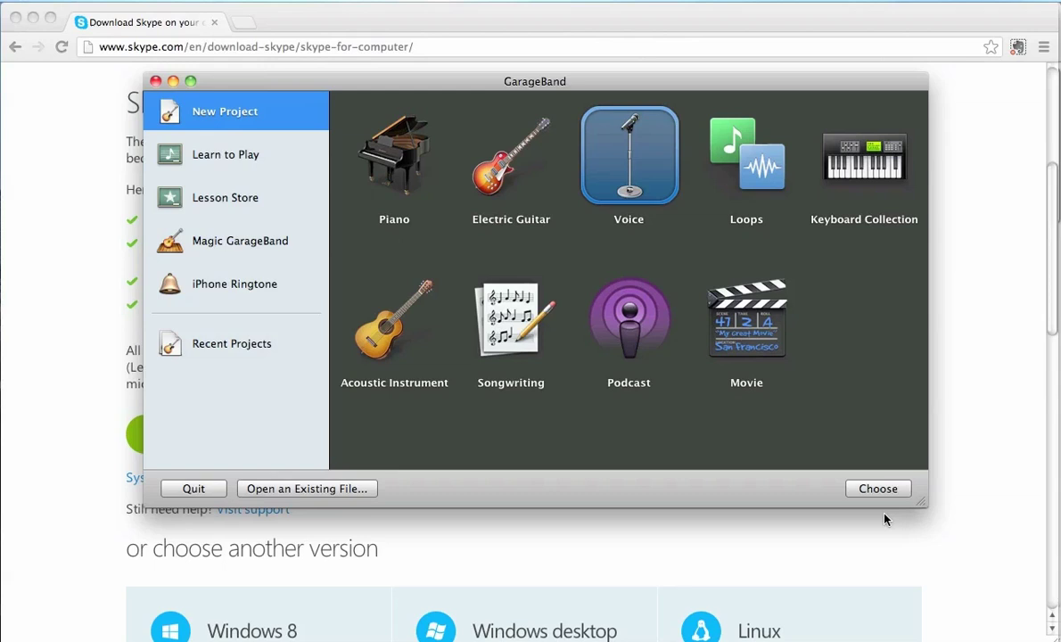
left_click(876, 490)
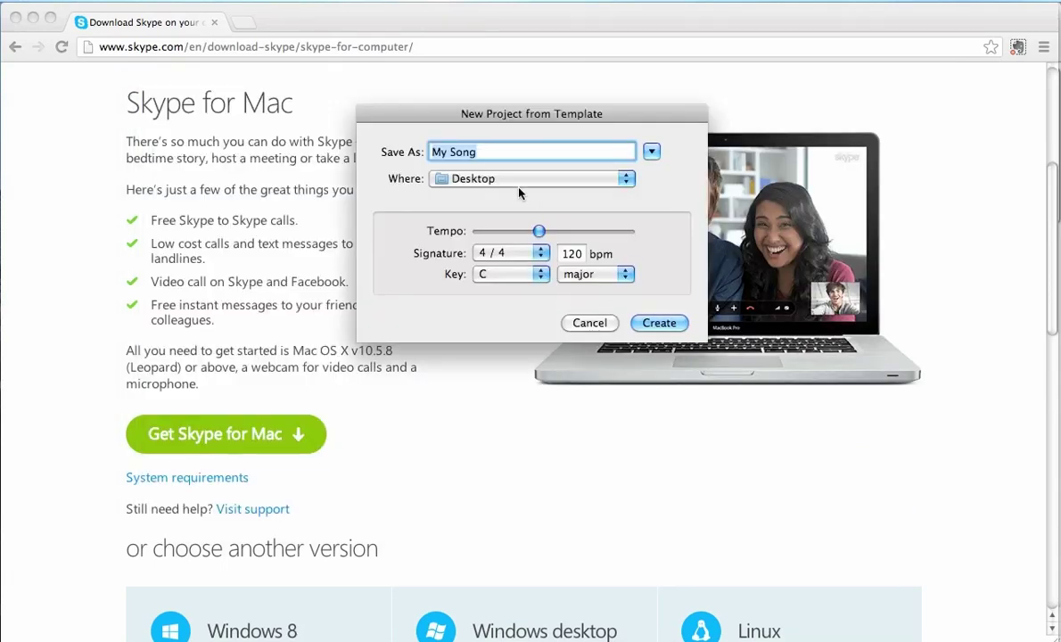
type("recording")
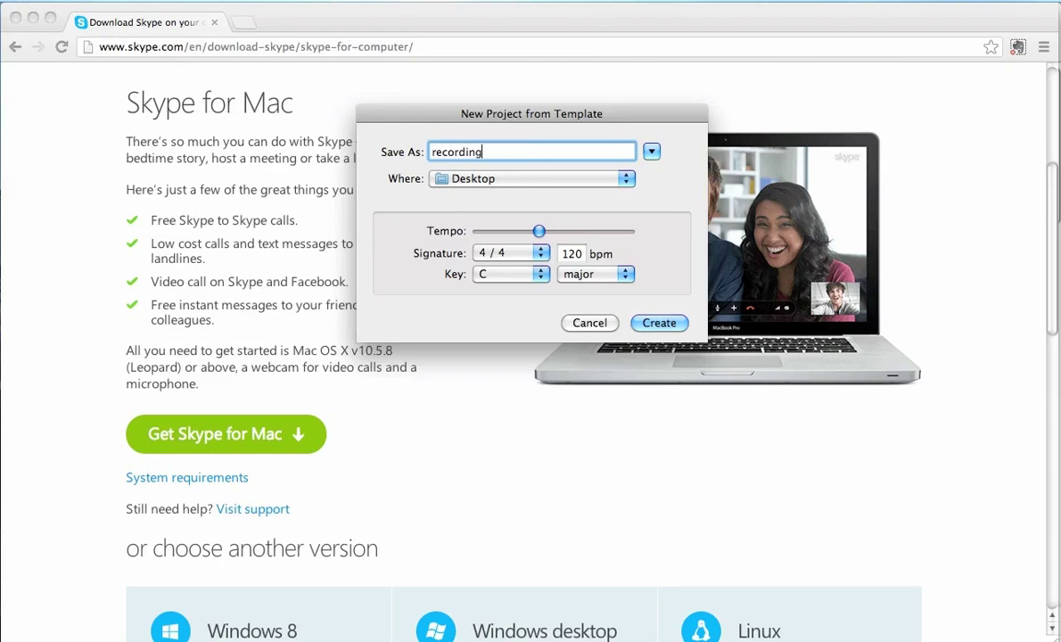
key("Return")
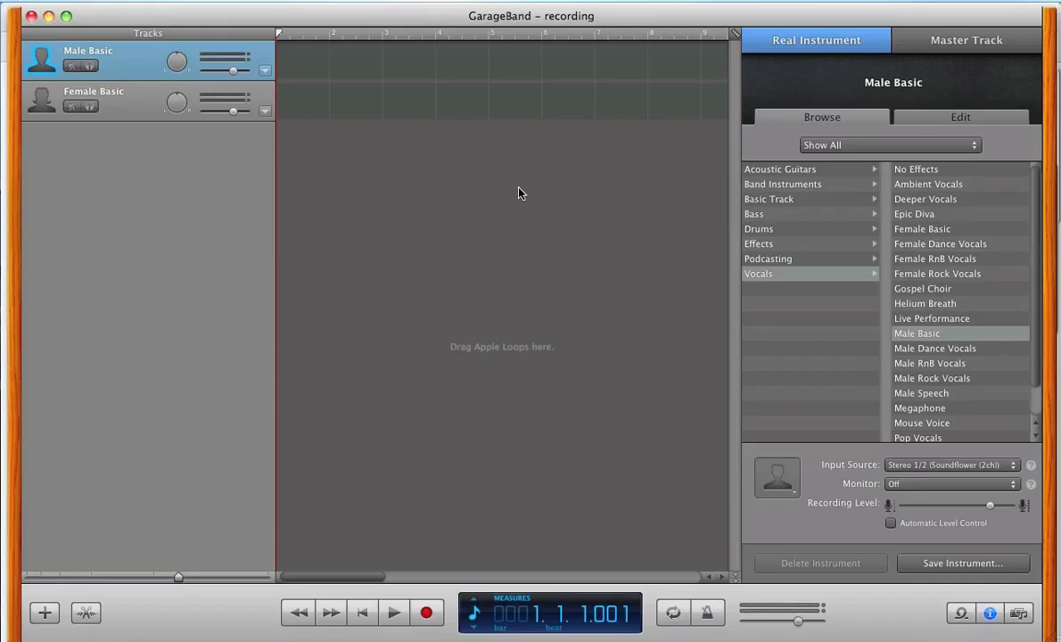
left_click(93, 2)
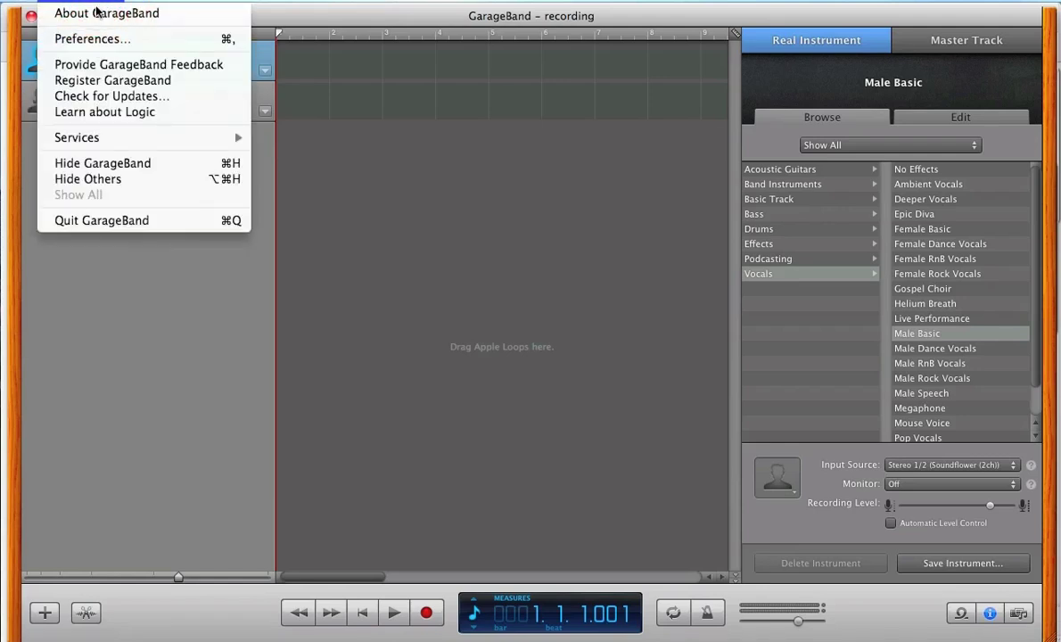
left_click(73, 38)
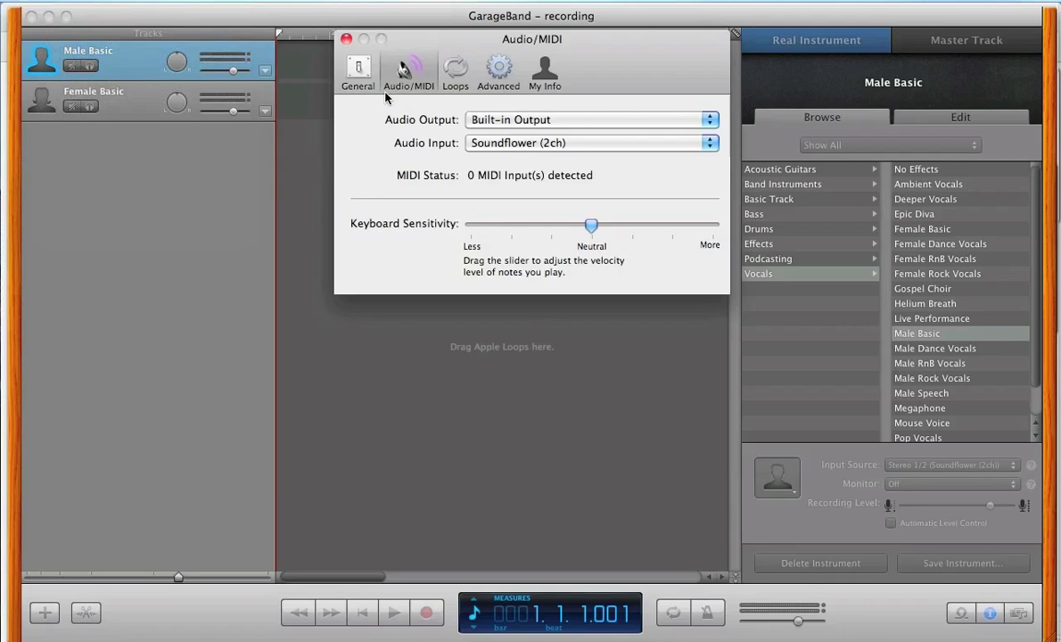
left_click_drag(382, 40, 394, 165)
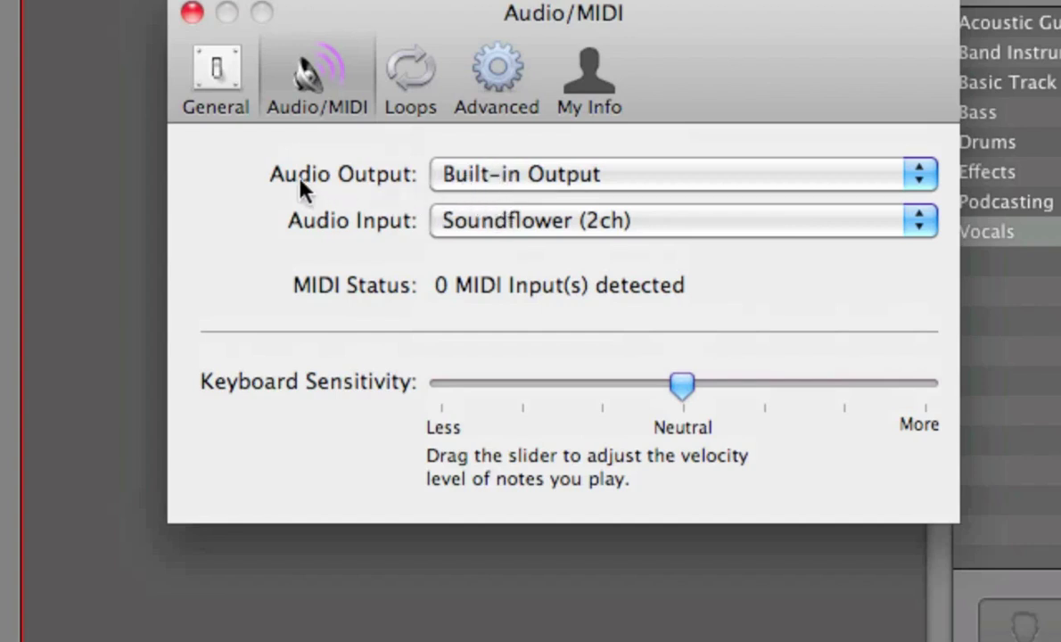
left_click(452, 182)
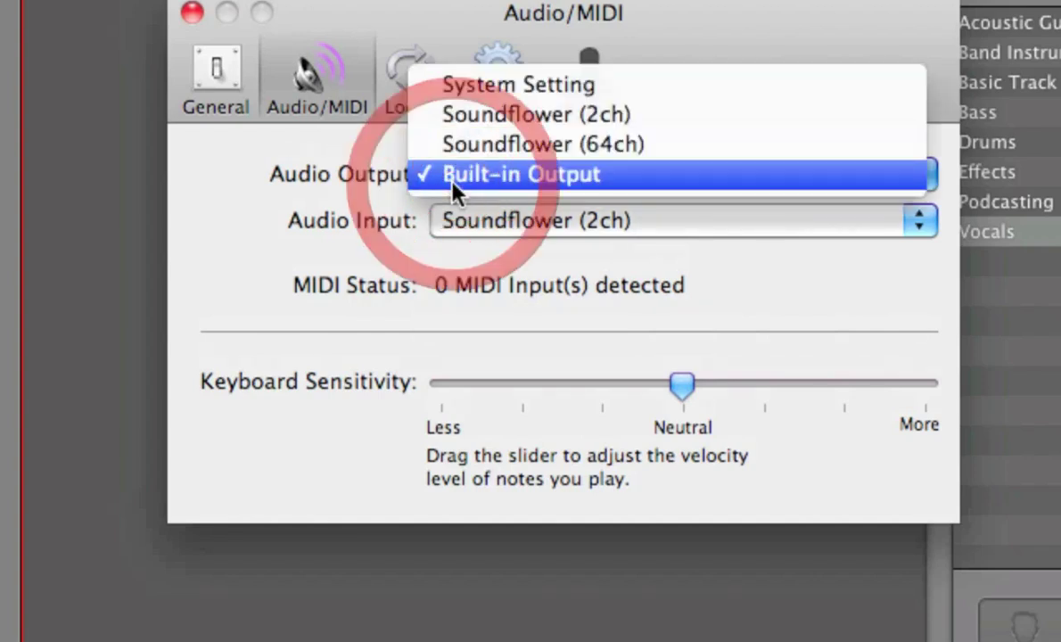
left_click(453, 184)
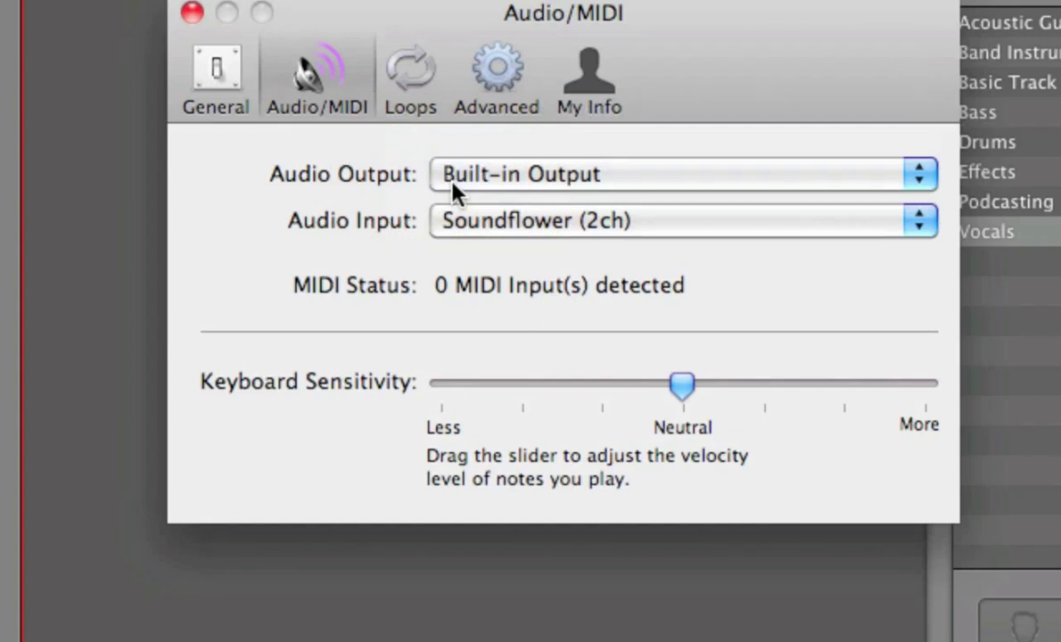
left_click(453, 185)
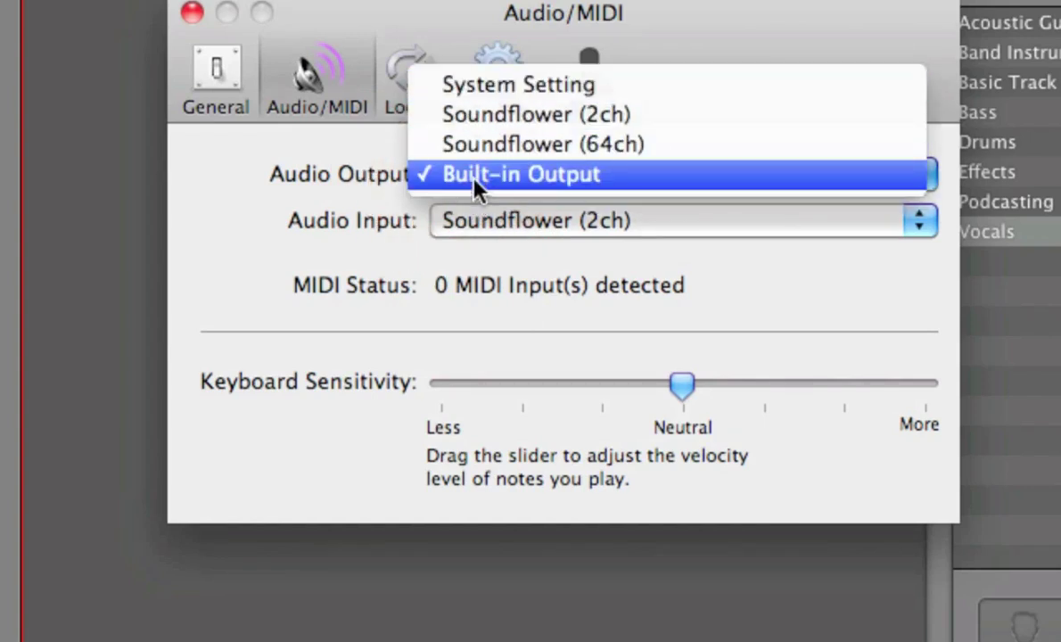
left_click(474, 181)
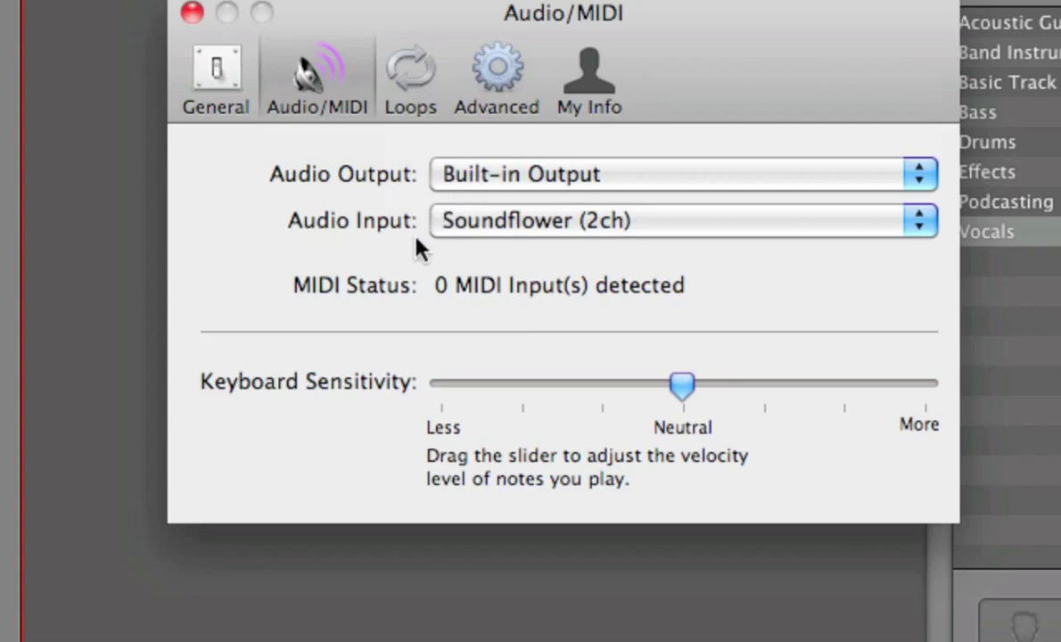
left_click(464, 237)
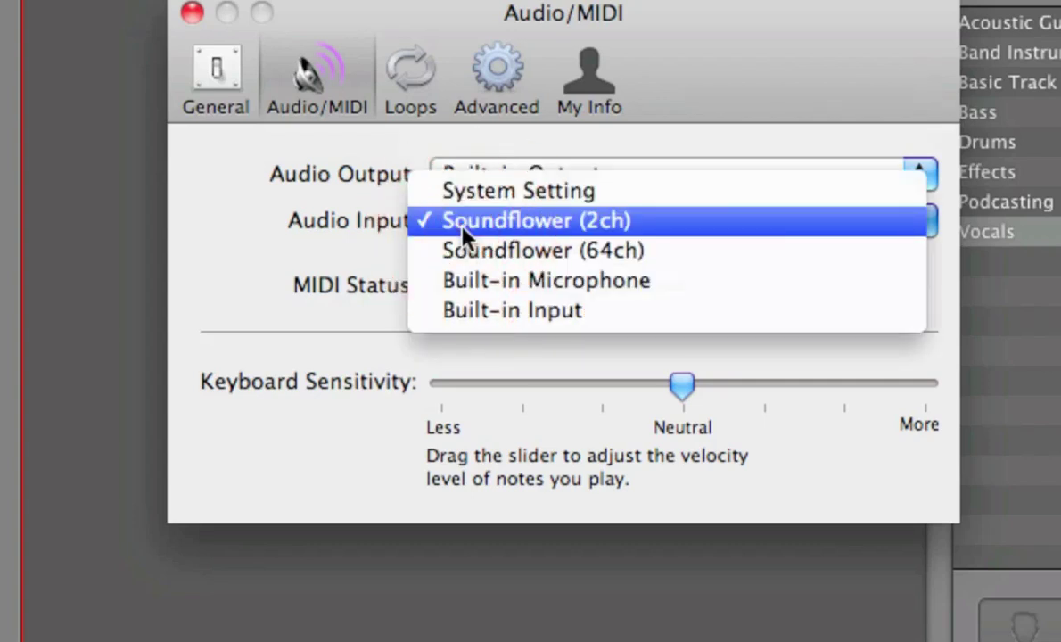
left_click(644, 231)
left_click(620, 259)
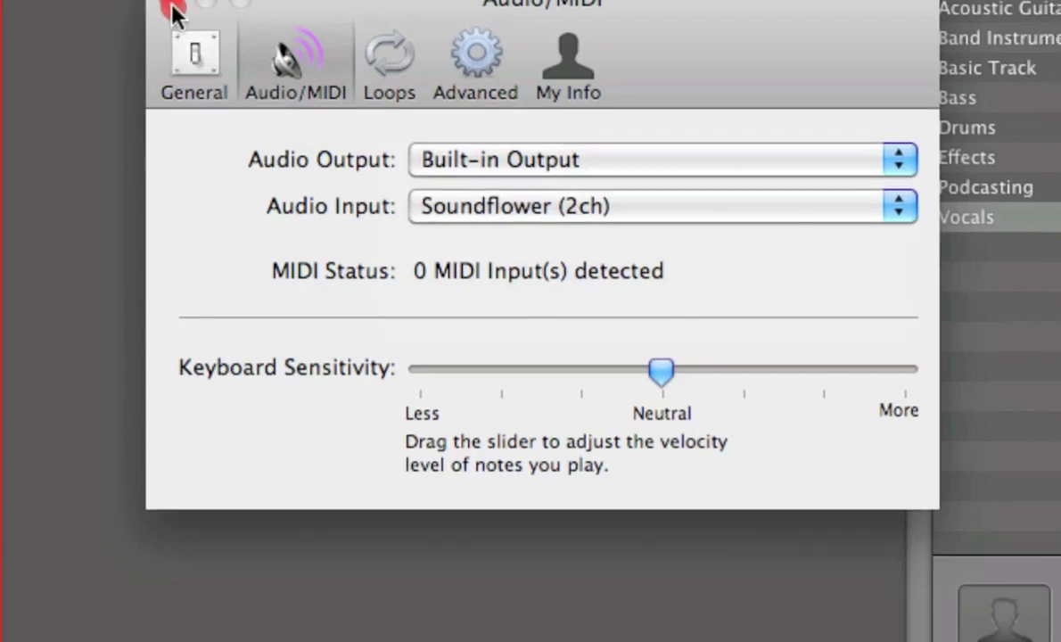
left_click(191, 11)
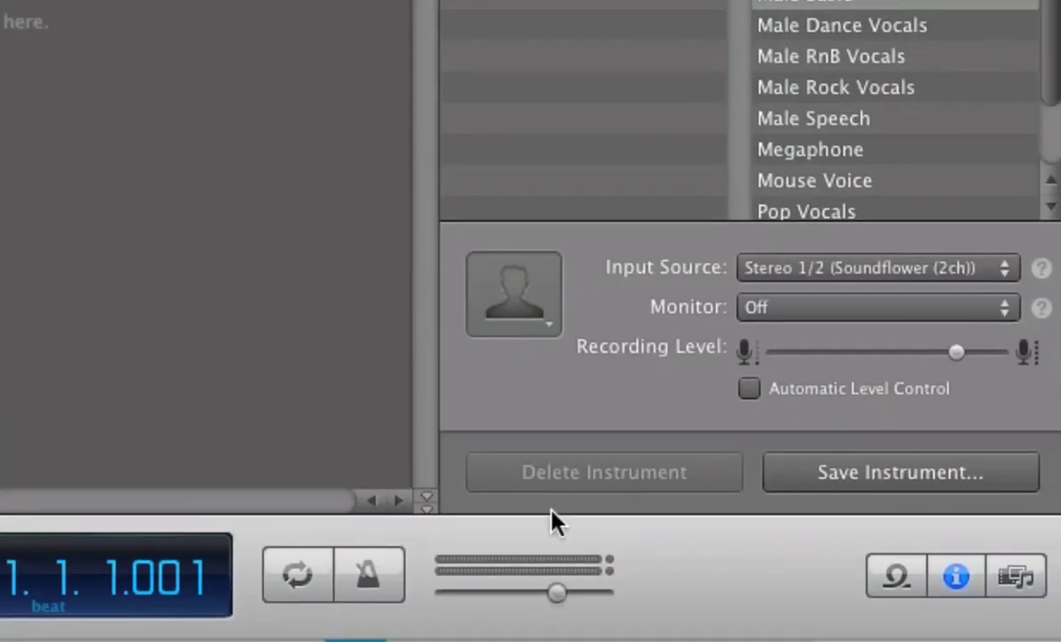
- Set the Male Basic track's Monitor to 'On (no feedback protection)'
left_click(790, 308)
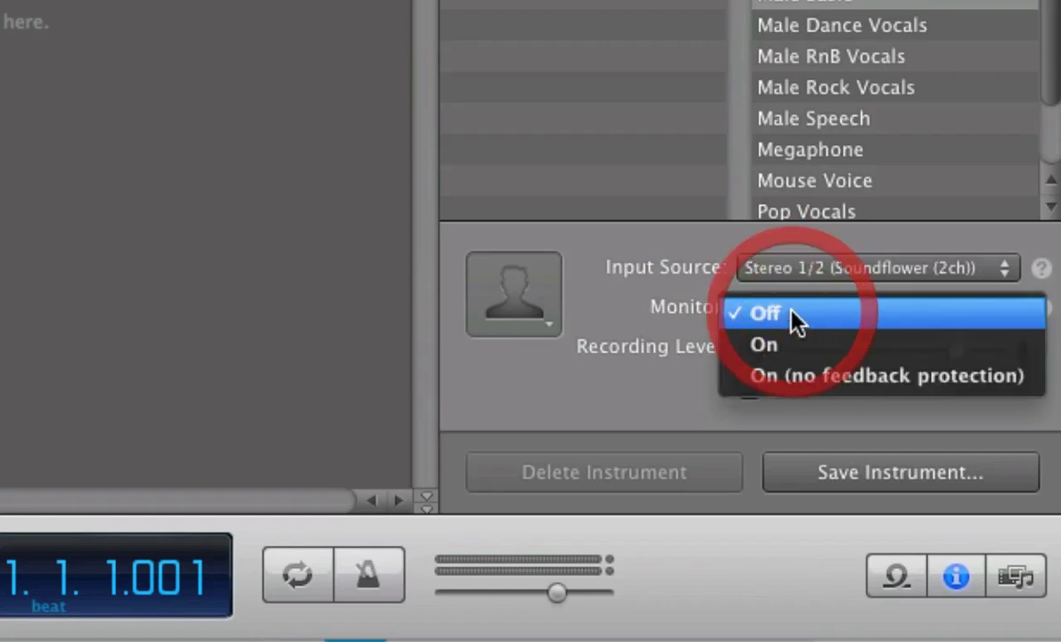
left_click(784, 377)
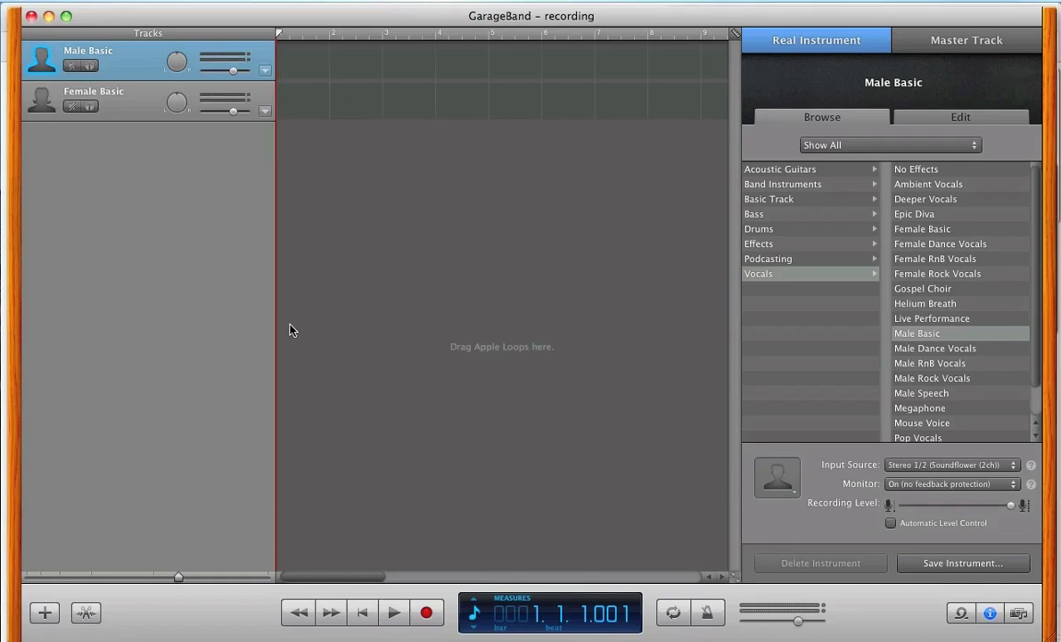
- In Skype's Audio/Video preferences, keep Built-in Microphone and Built-in Output ringing, with speakers on Soundflower (2ch)
mouse_move(4, 312)
left_click(22, 235)
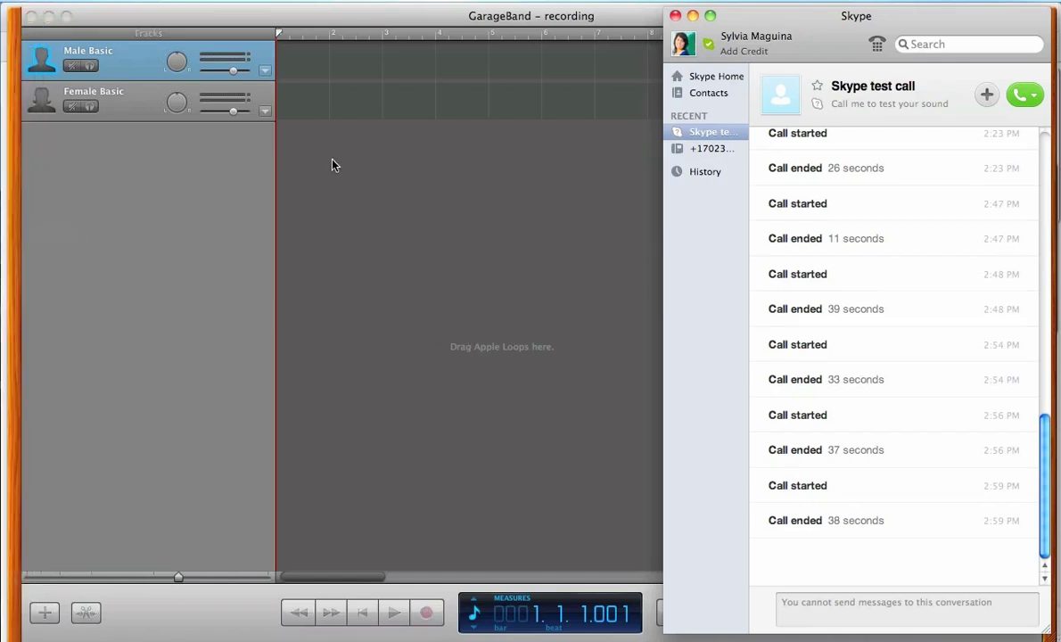
left_click(66, 3)
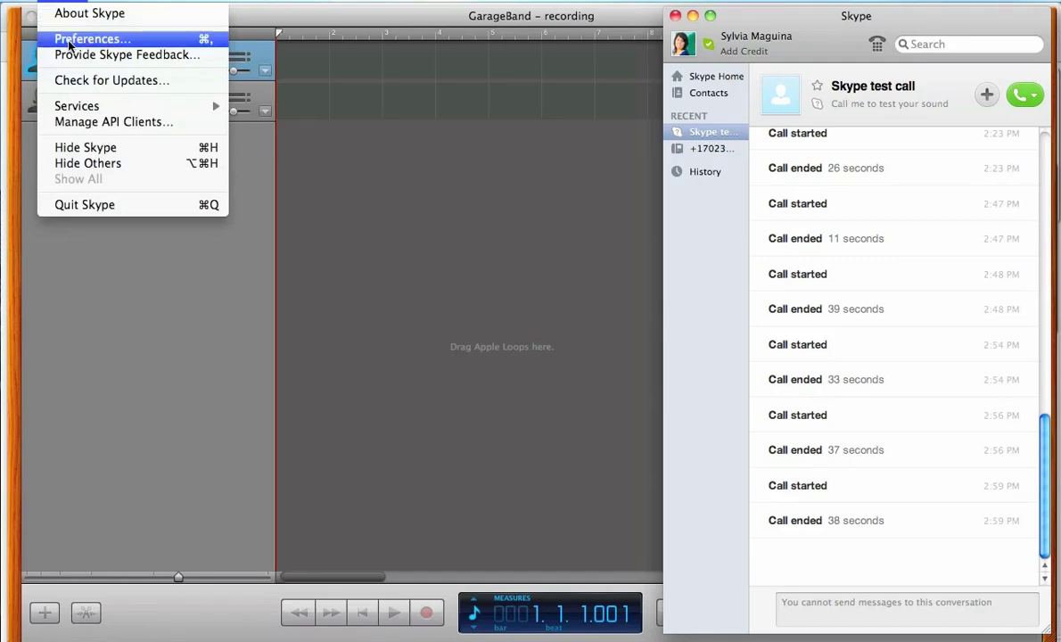
left_click(68, 40)
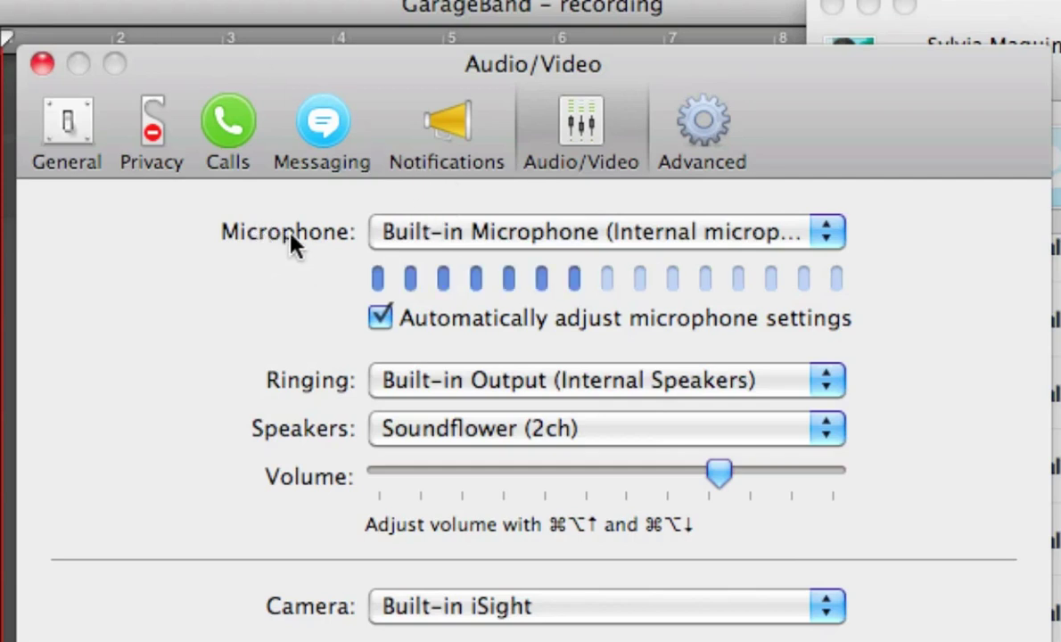
left_click(411, 246)
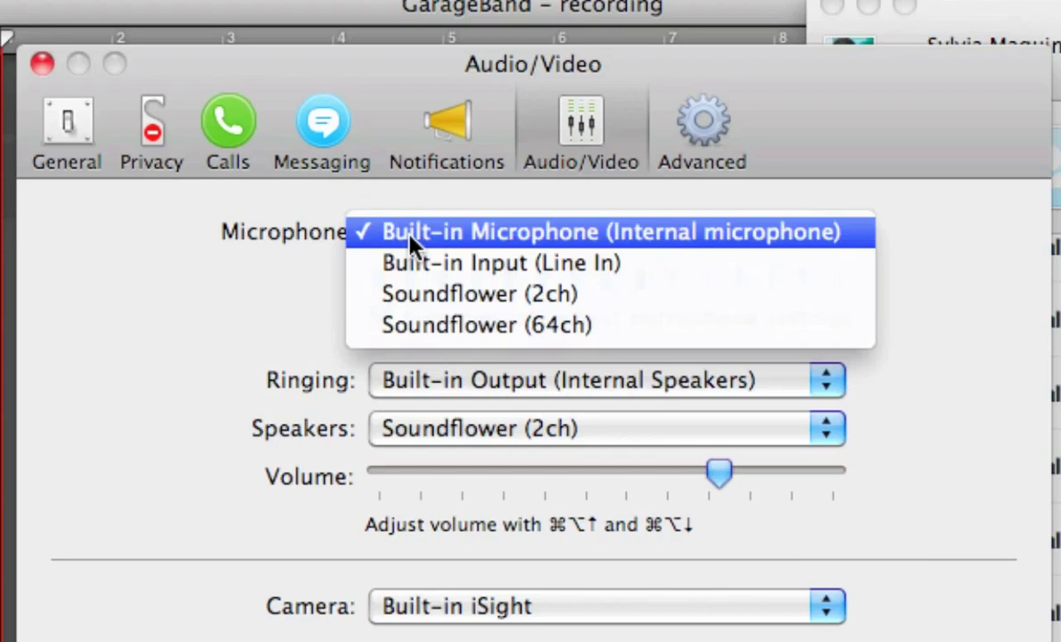
left_click(410, 235)
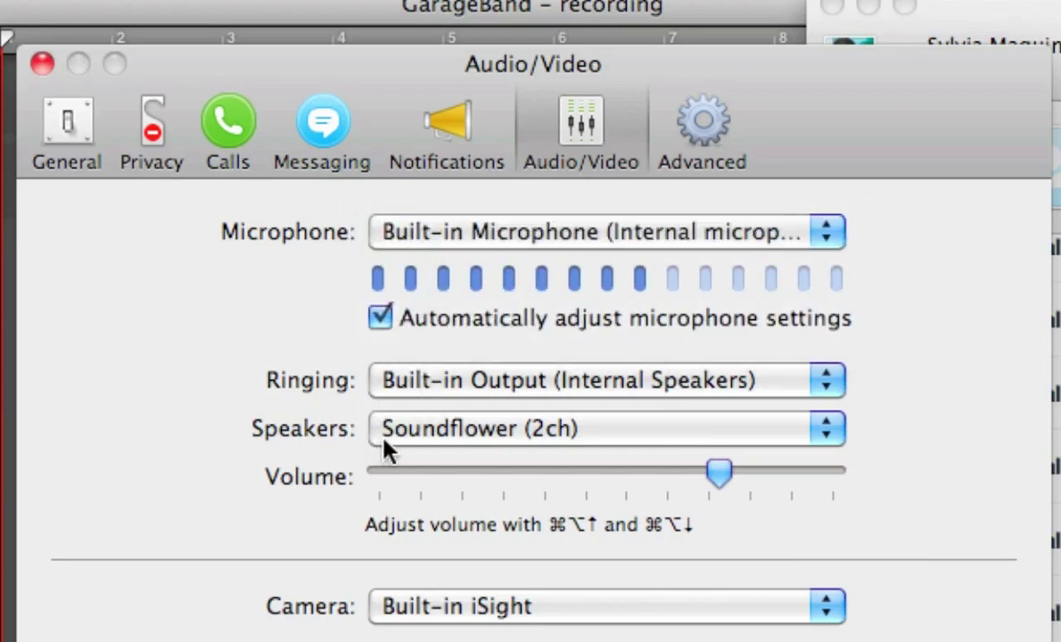
left_click(389, 390)
left_click(392, 392)
left_click(425, 438)
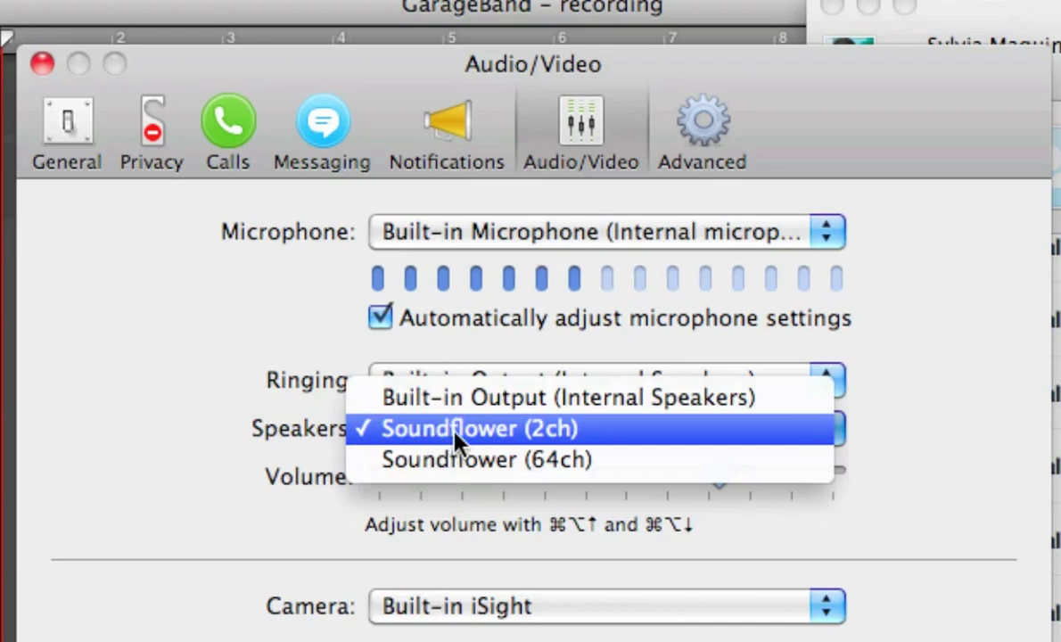
left_click(456, 434)
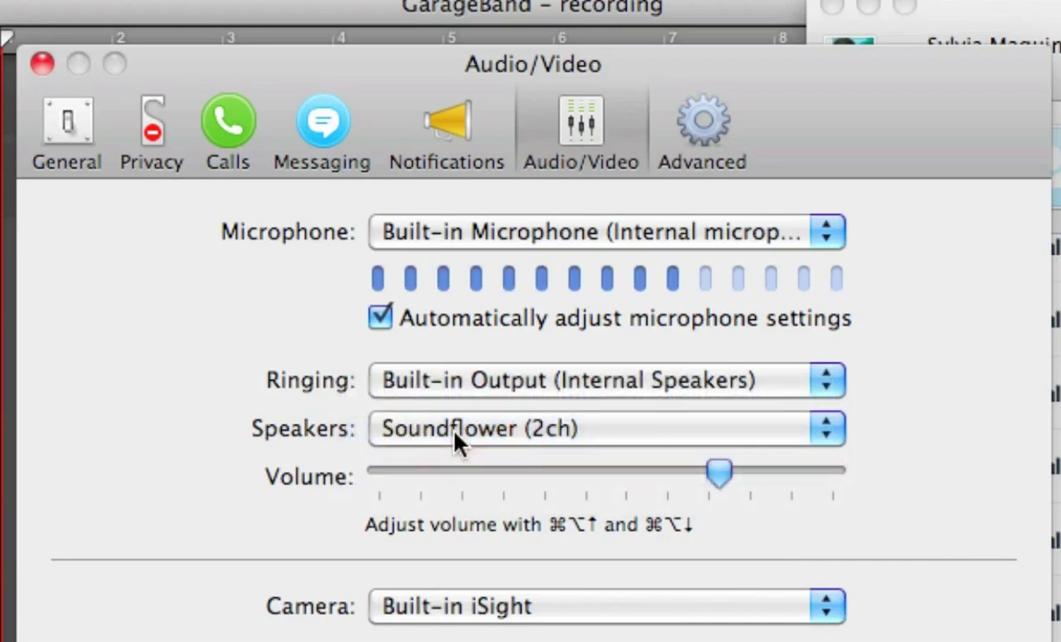
left_click(44, 63)
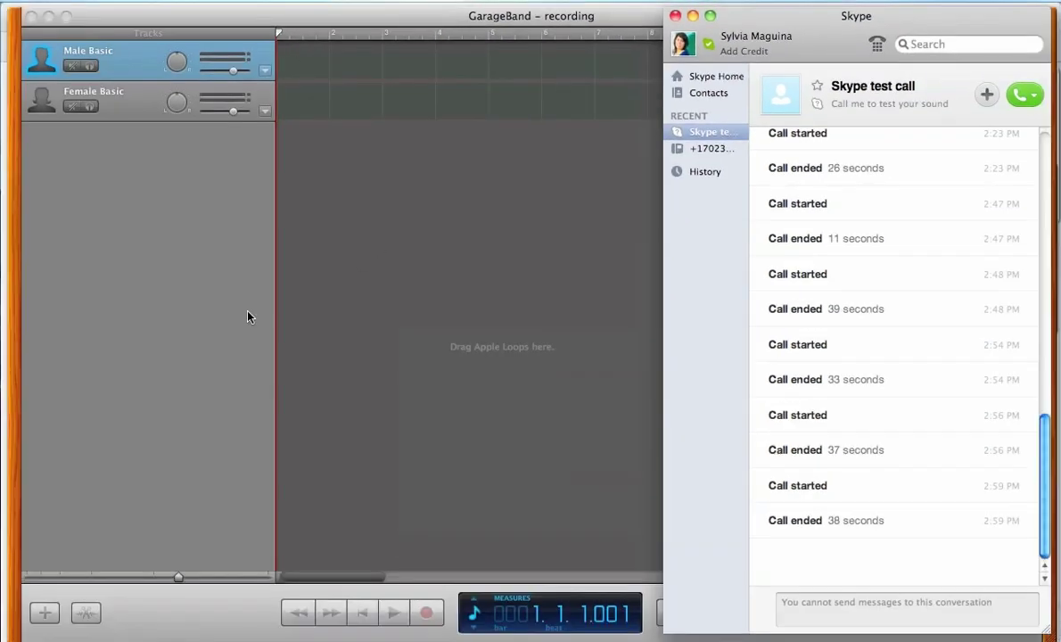
- Set LineIn's input to Built-in Microphone and output to Soundflower (2ch), then return to GarageBand
mouse_move(5, 426)
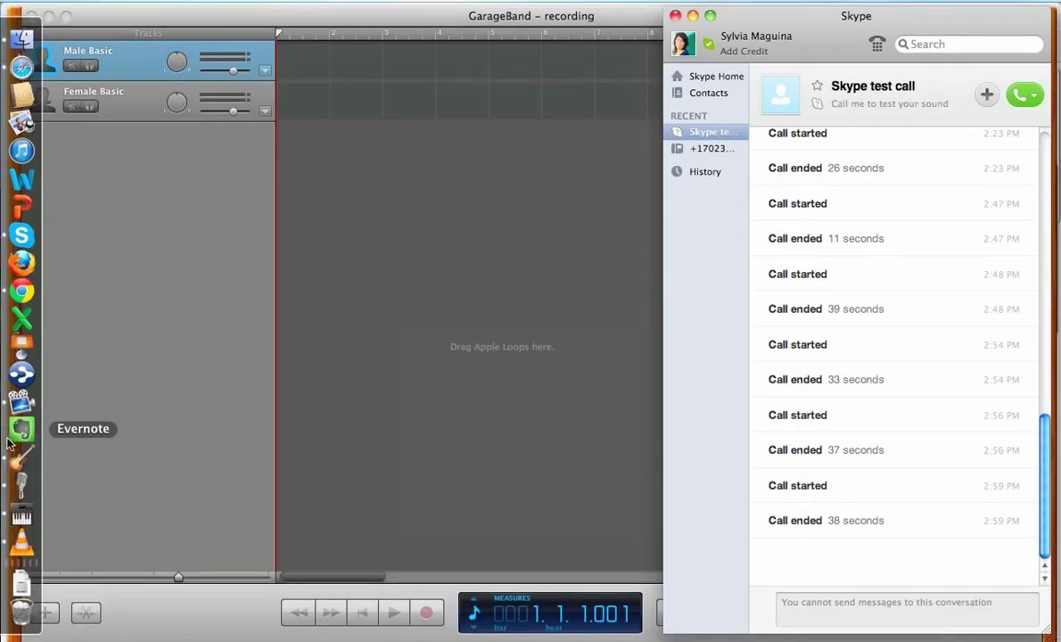
left_click(24, 485)
left_click_drag(279, 182, 435, 245)
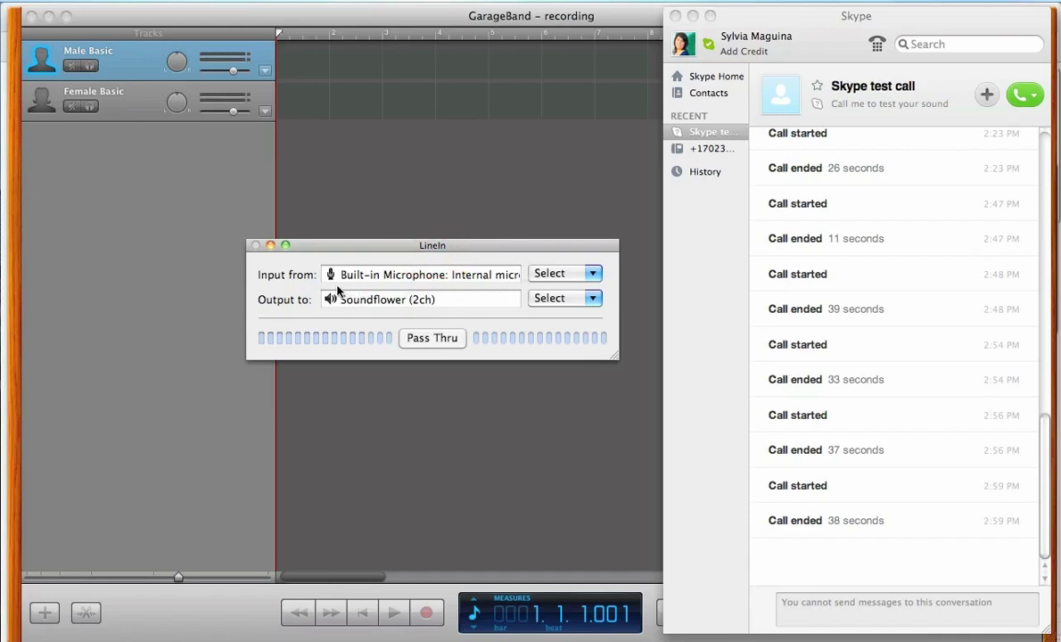
left_click(577, 278)
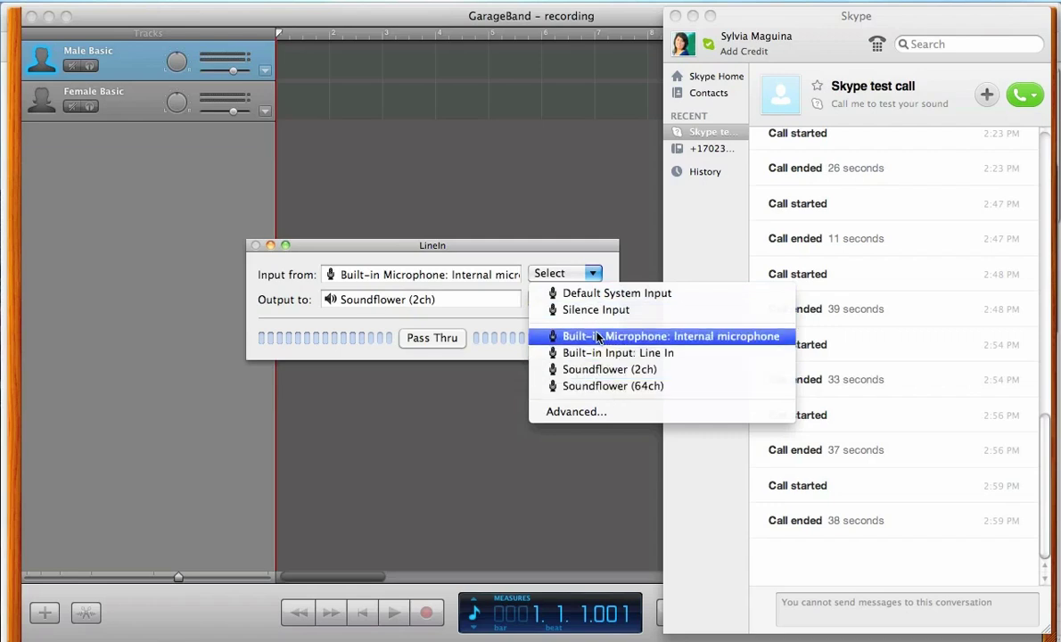
left_click(557, 336)
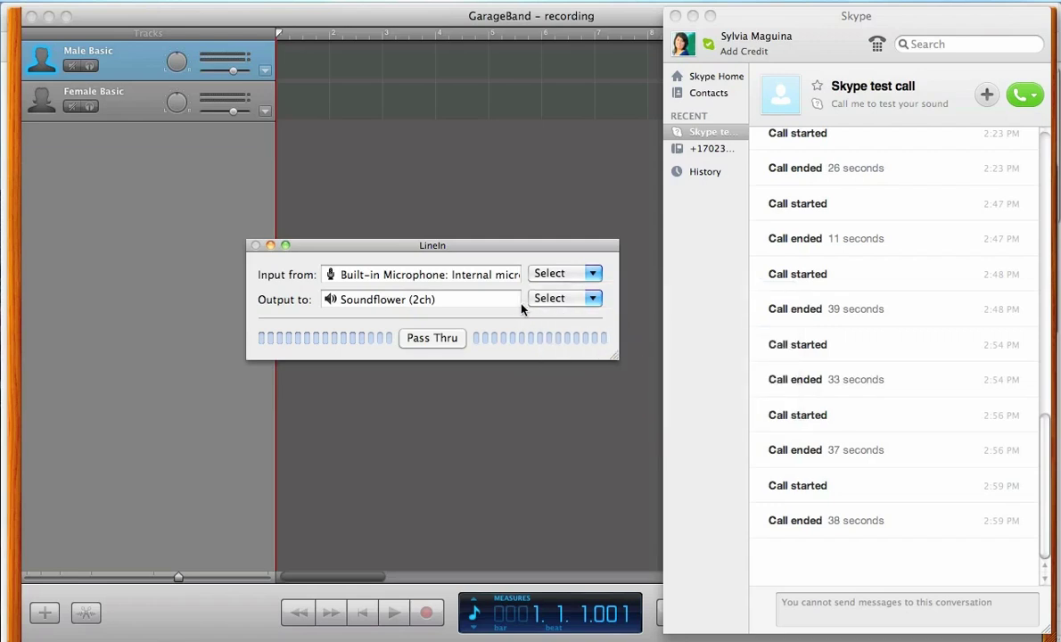
left_click(560, 299)
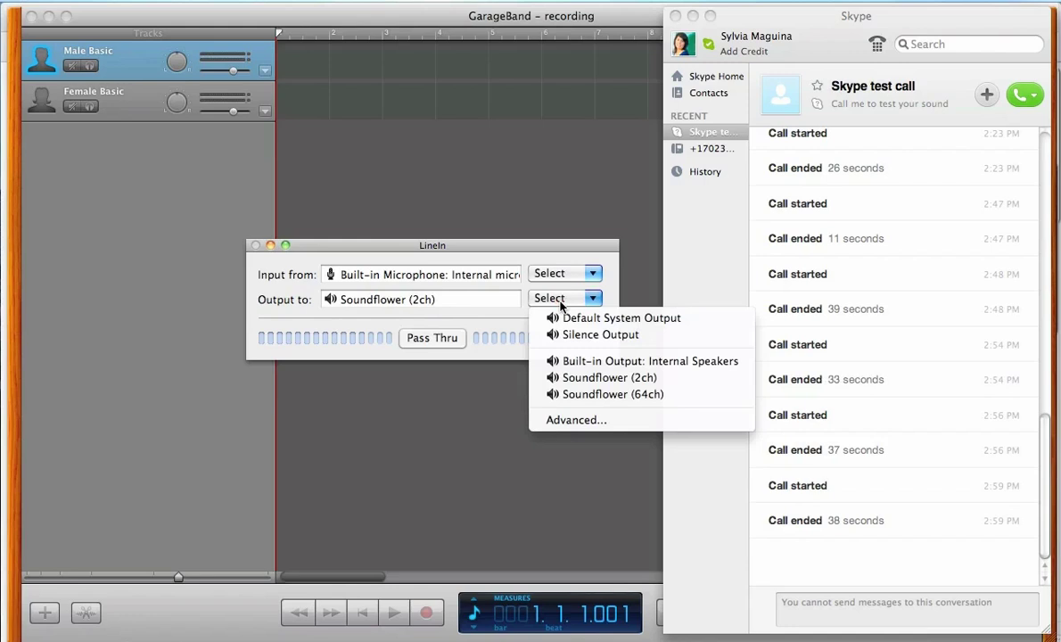
left_click(588, 377)
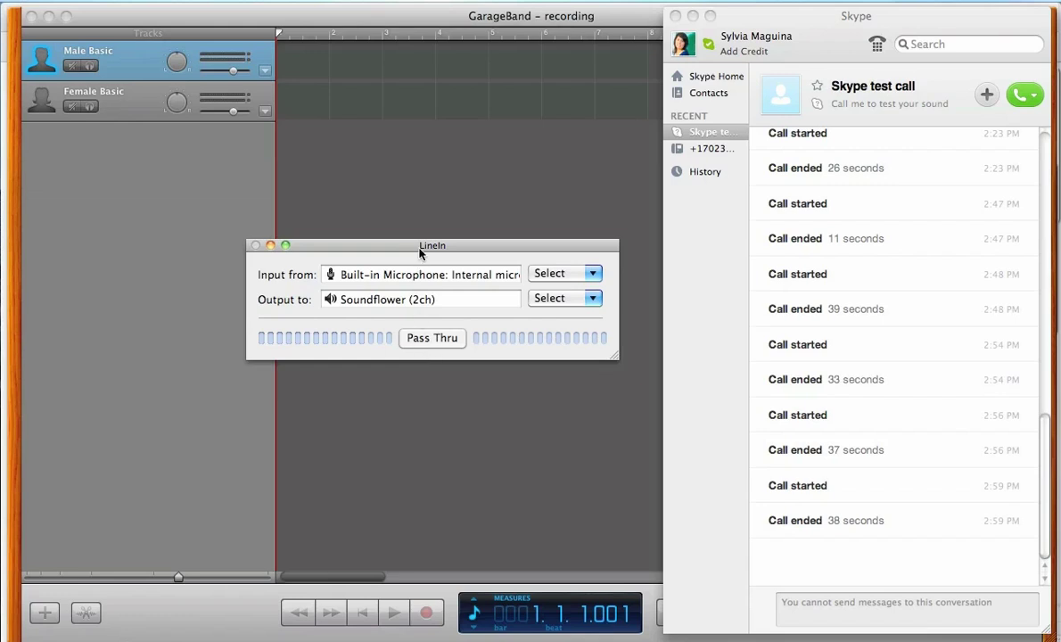
left_click_drag(419, 253, 357, 199)
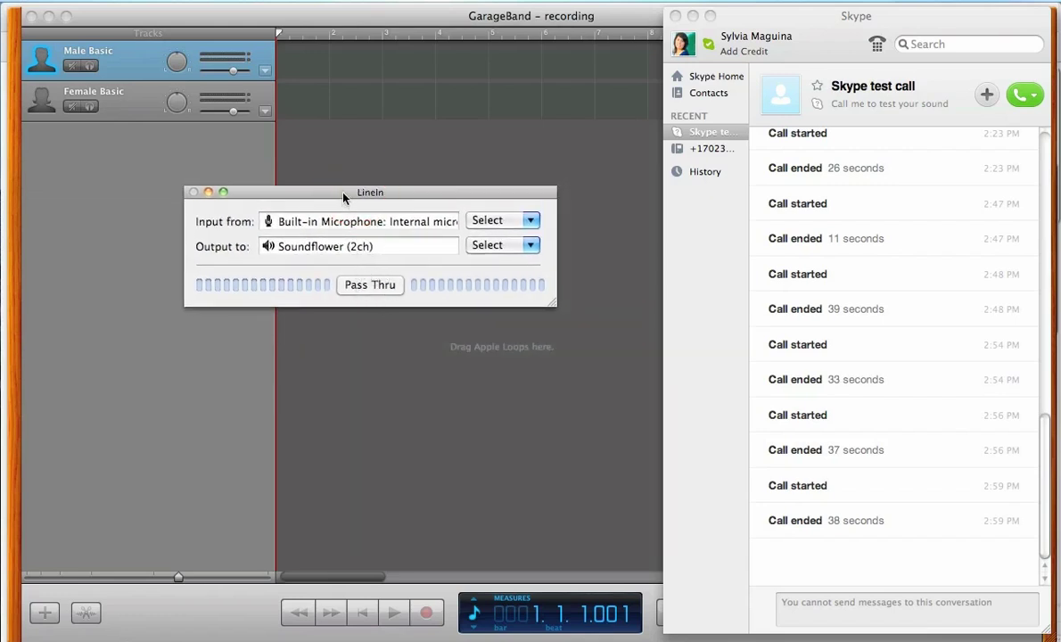
left_click_drag(343, 193, 254, 266)
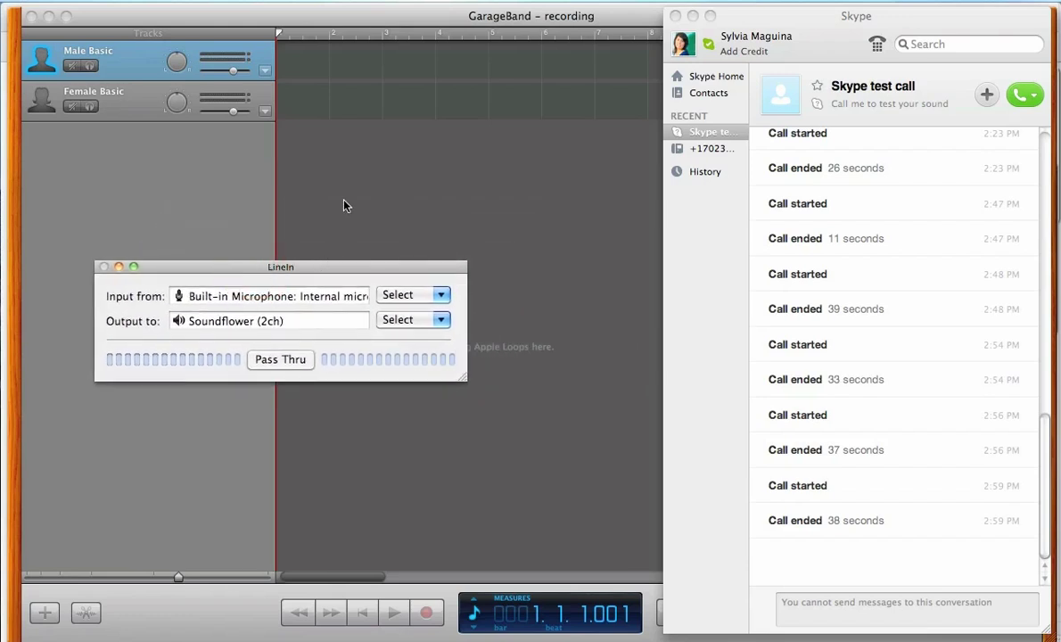
left_click(566, 258)
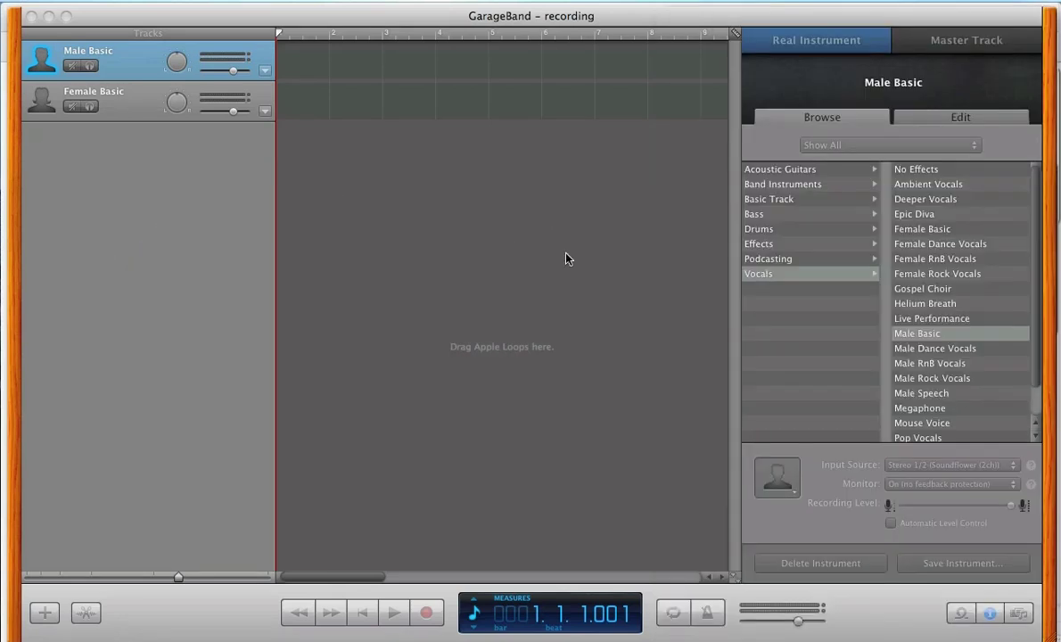
- Route Soundflower (2ch) to Built-in Output in Soundflowerbed and confirm the setting
left_click(756, 3)
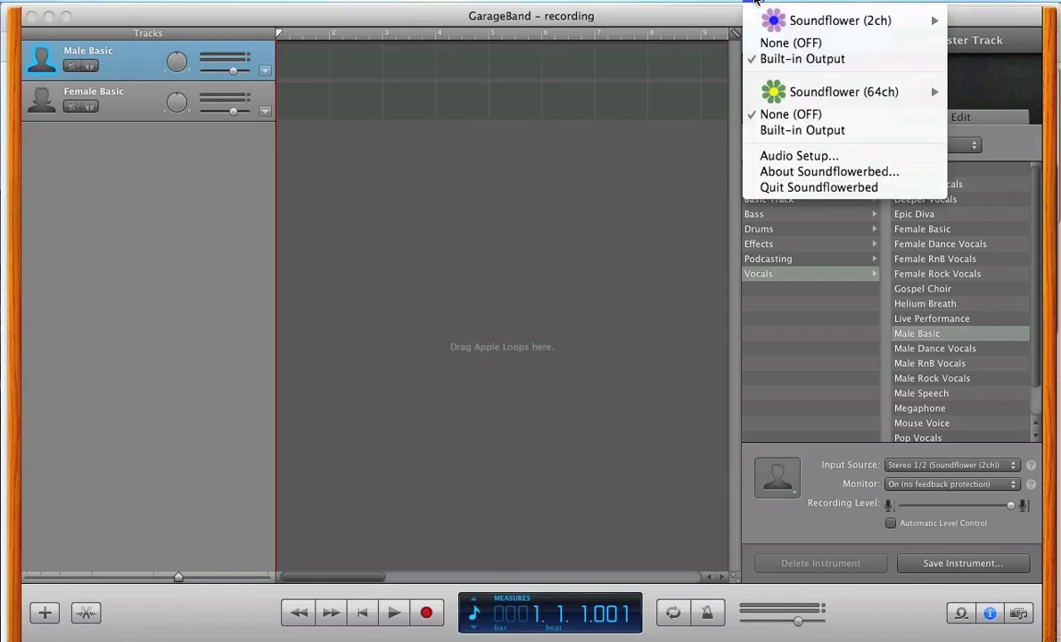
left_click(783, 58)
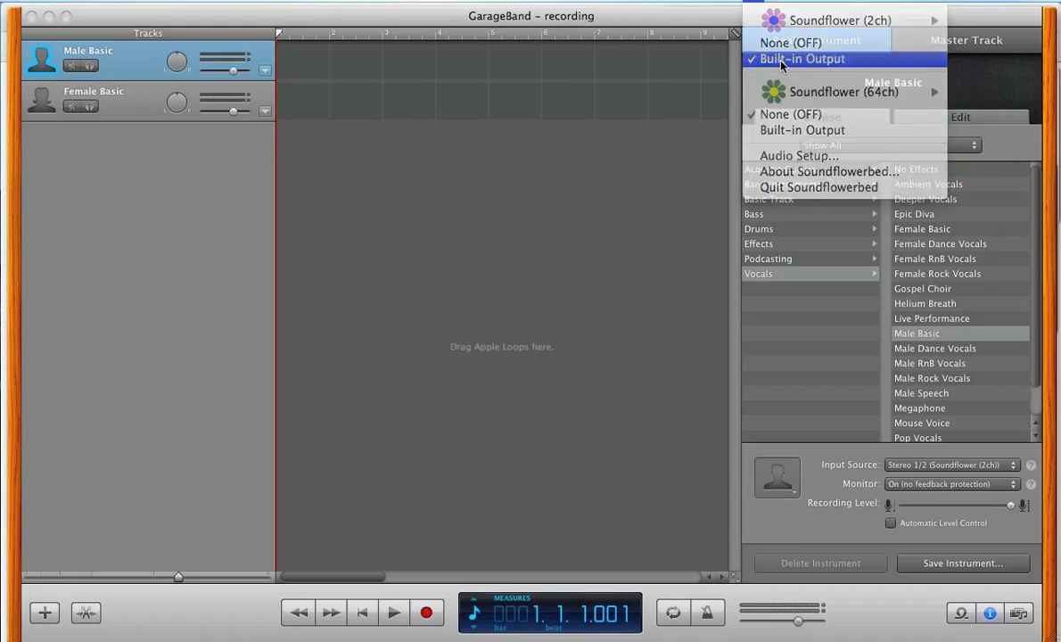
left_click(756, 3)
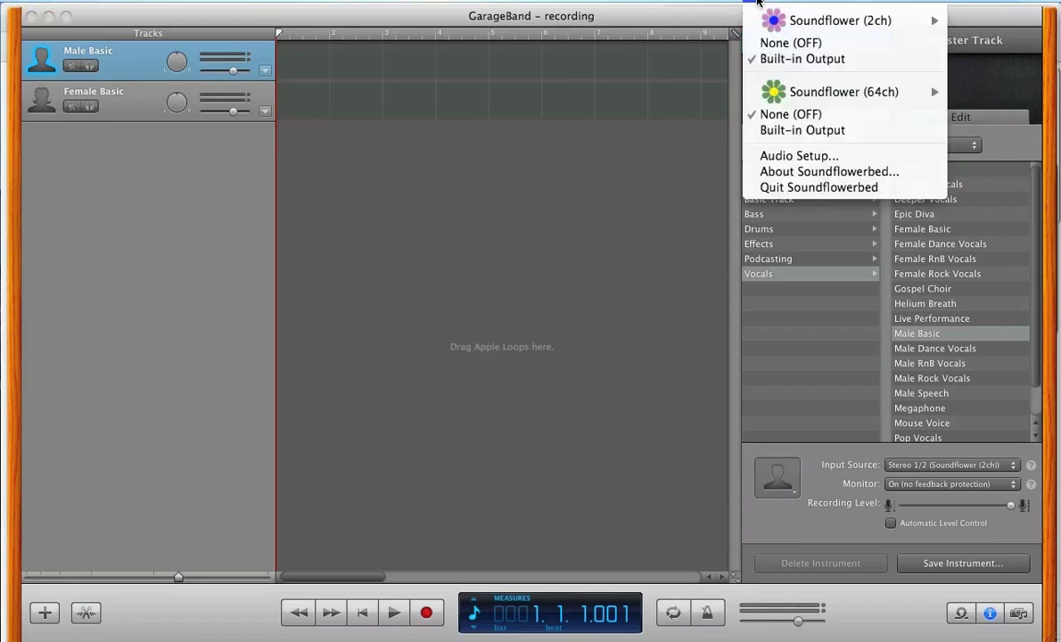
left_click(757, 3)
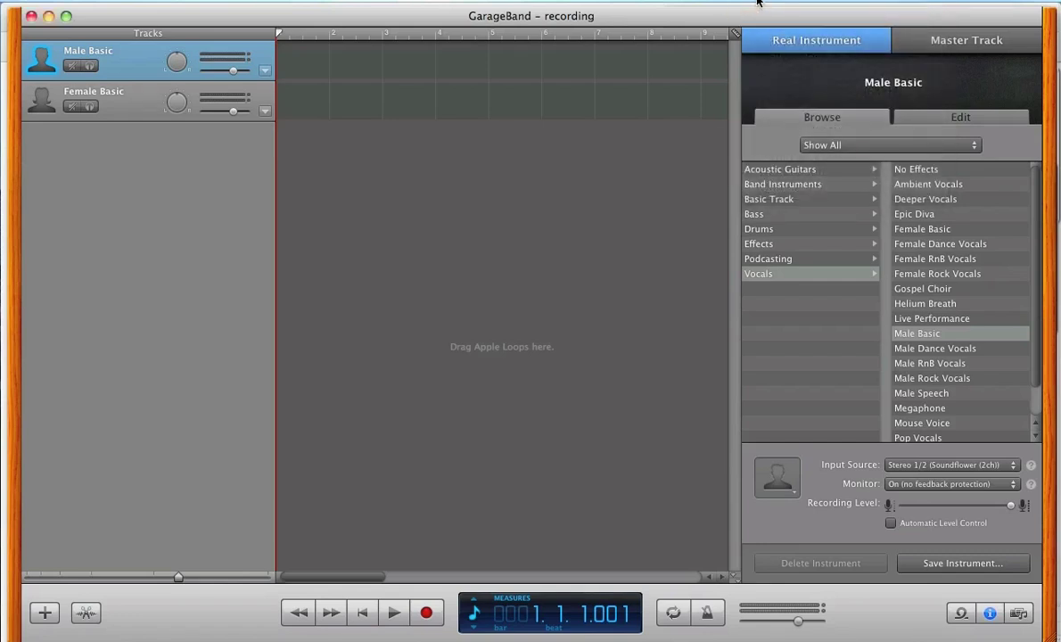
- Switch to Skype to show the Skype test call conversation beside GarageBand
mouse_move(2, 365)
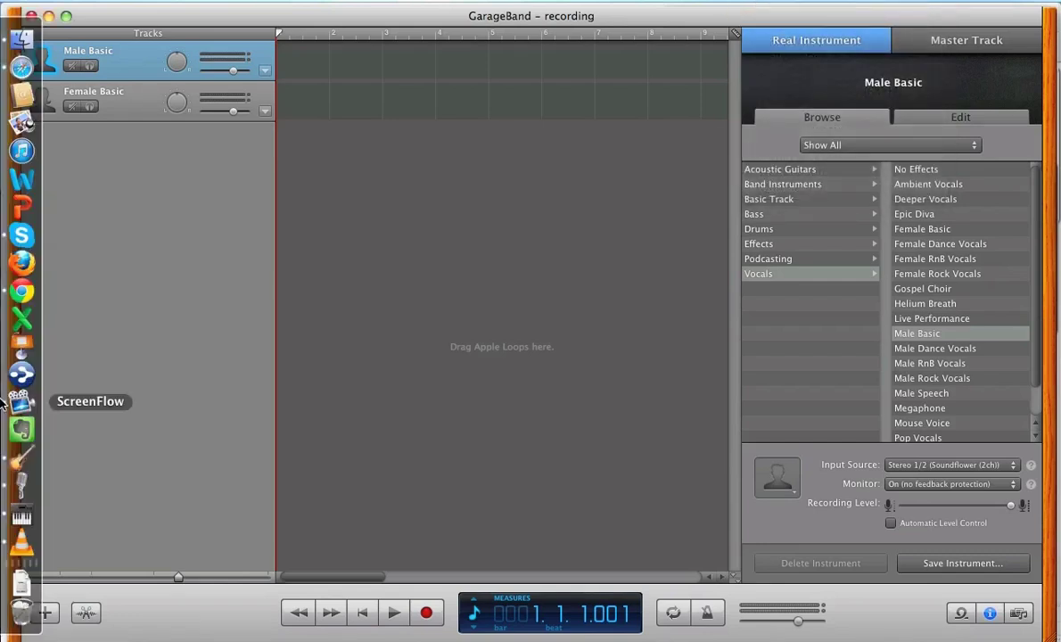
left_click(22, 236)
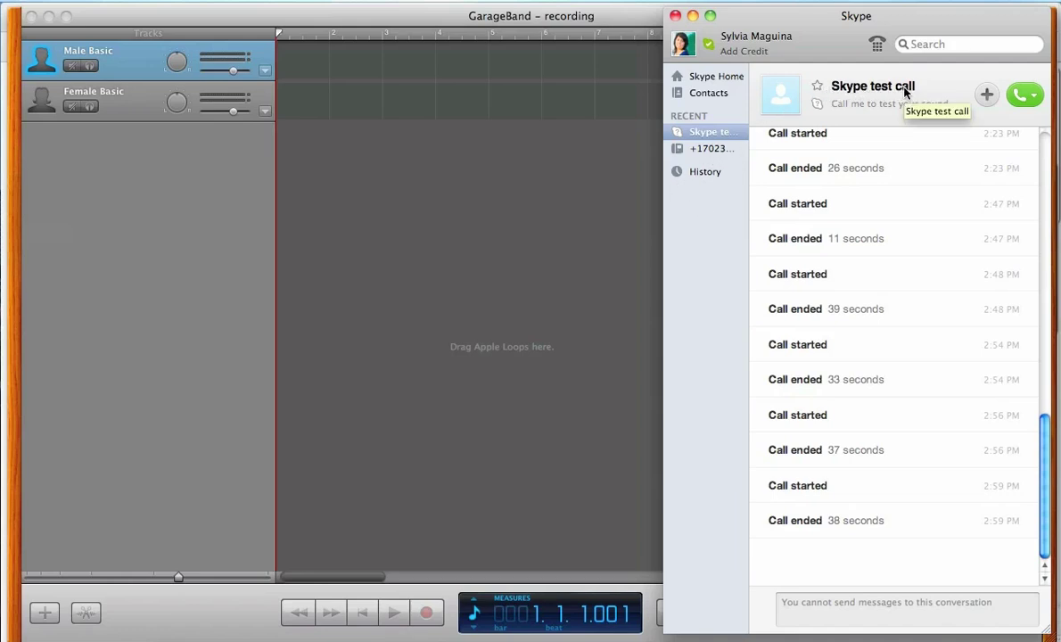
- Search the Skype directory for echo123, add Skype test call as a contact, and reopen its conversation
left_click(928, 47)
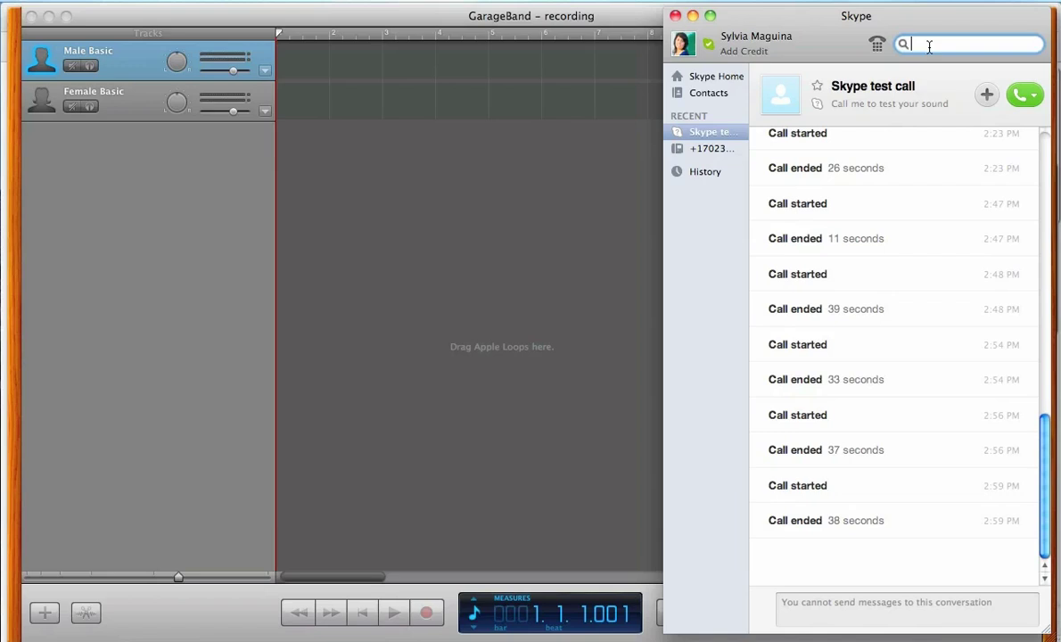
type("echo123")
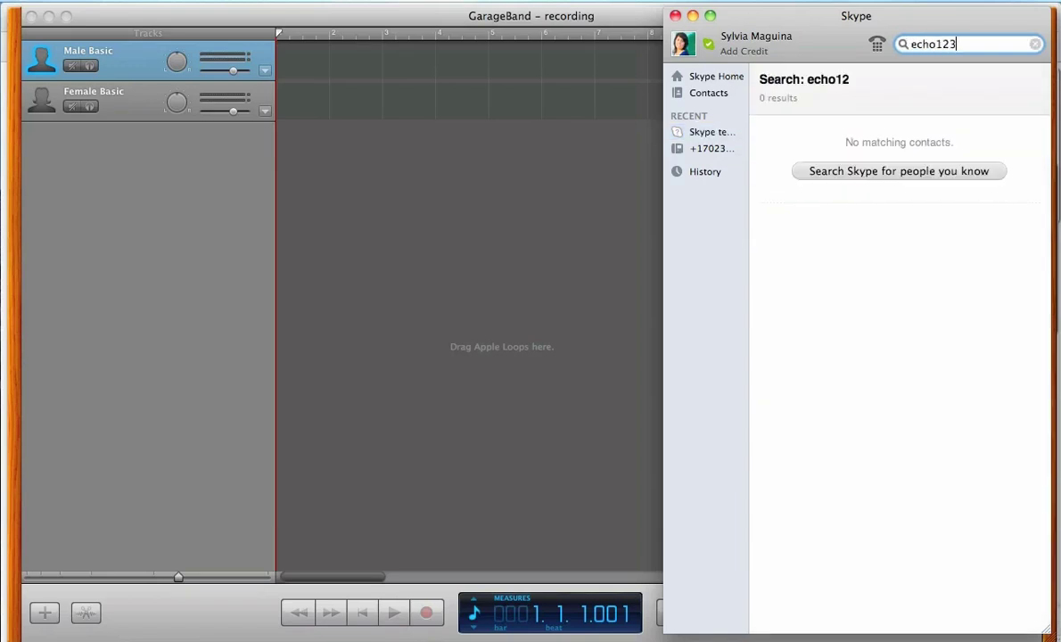
double_click(929, 46)
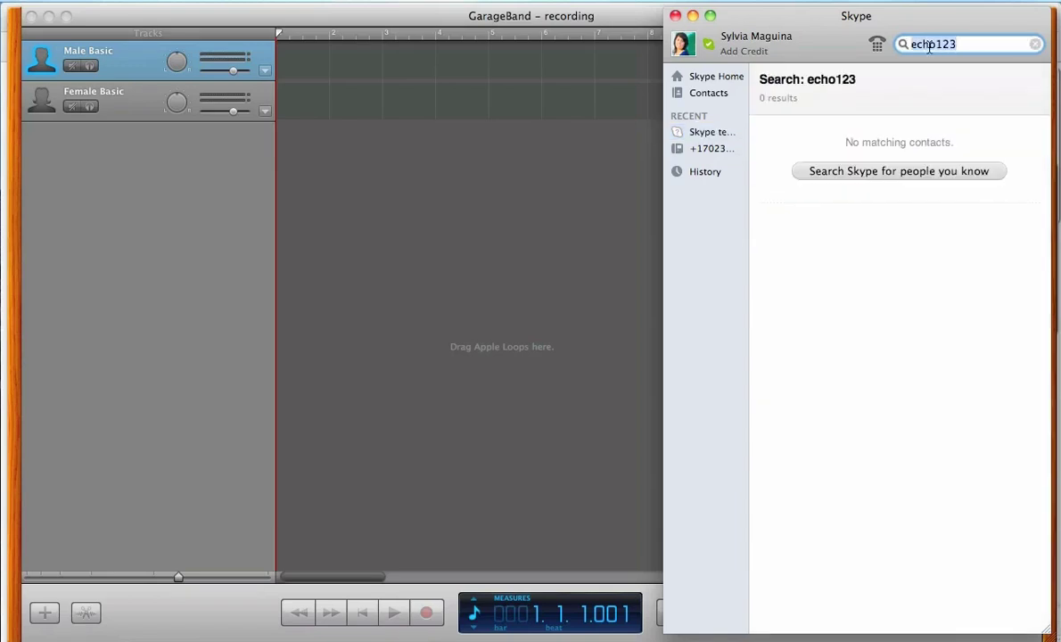
left_click(821, 175)
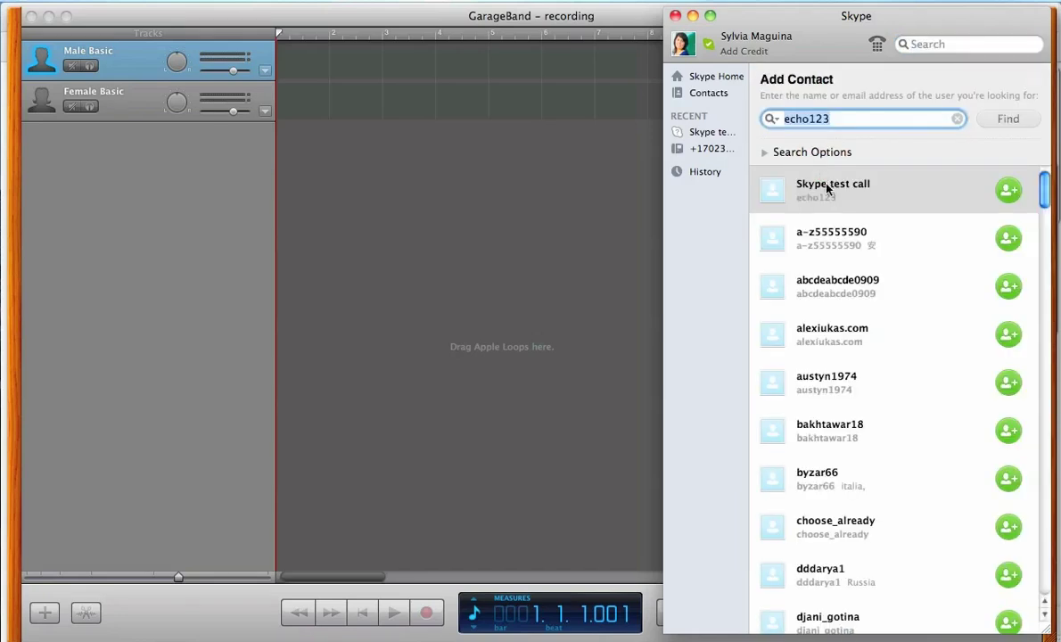
left_click(1008, 195)
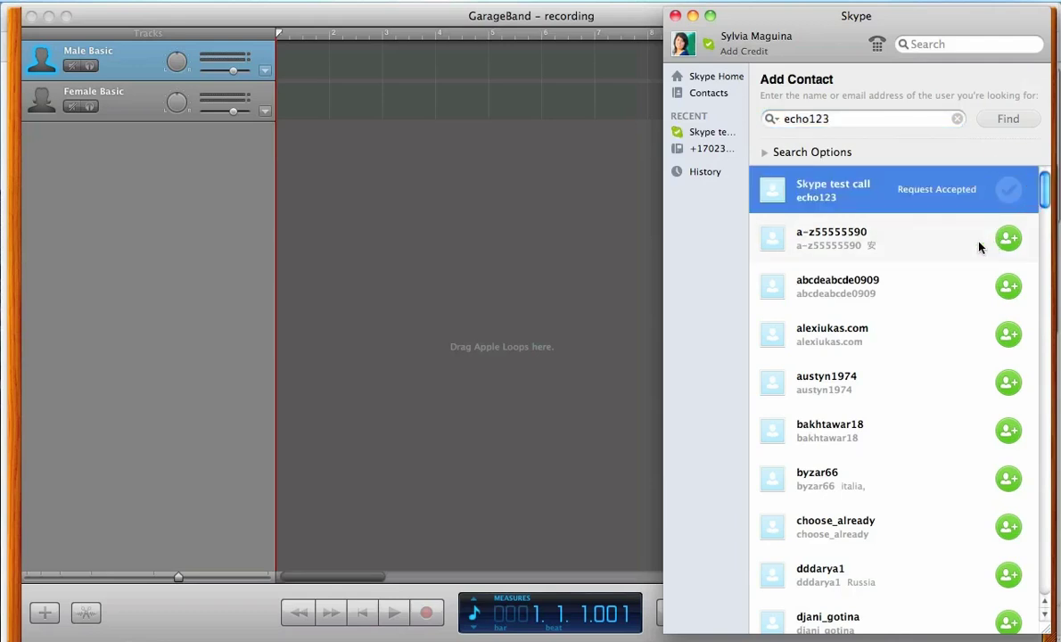
left_click(702, 136)
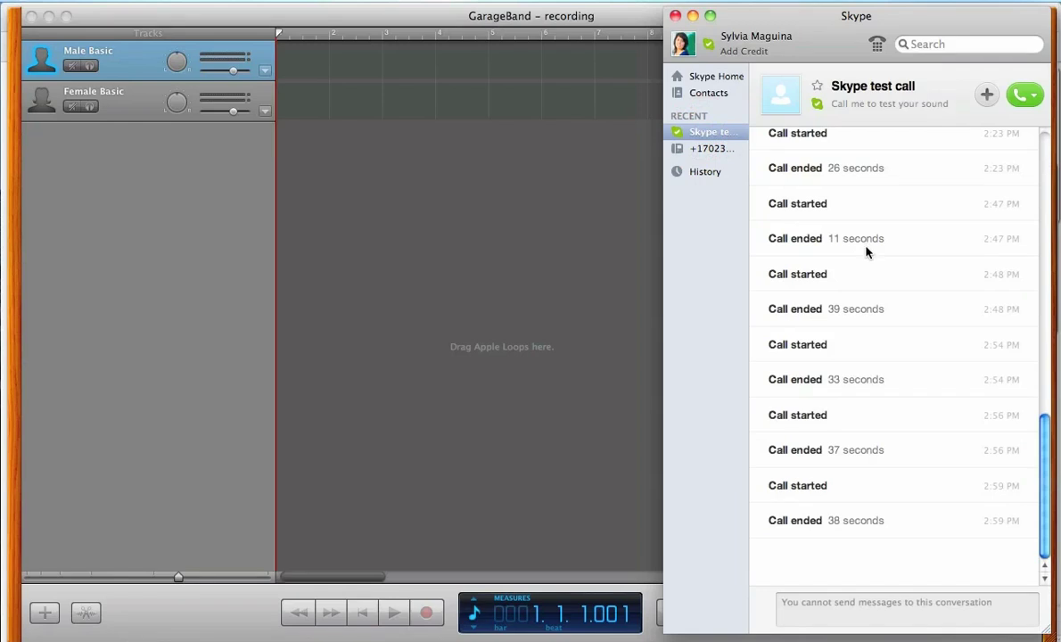
left_click(971, 44)
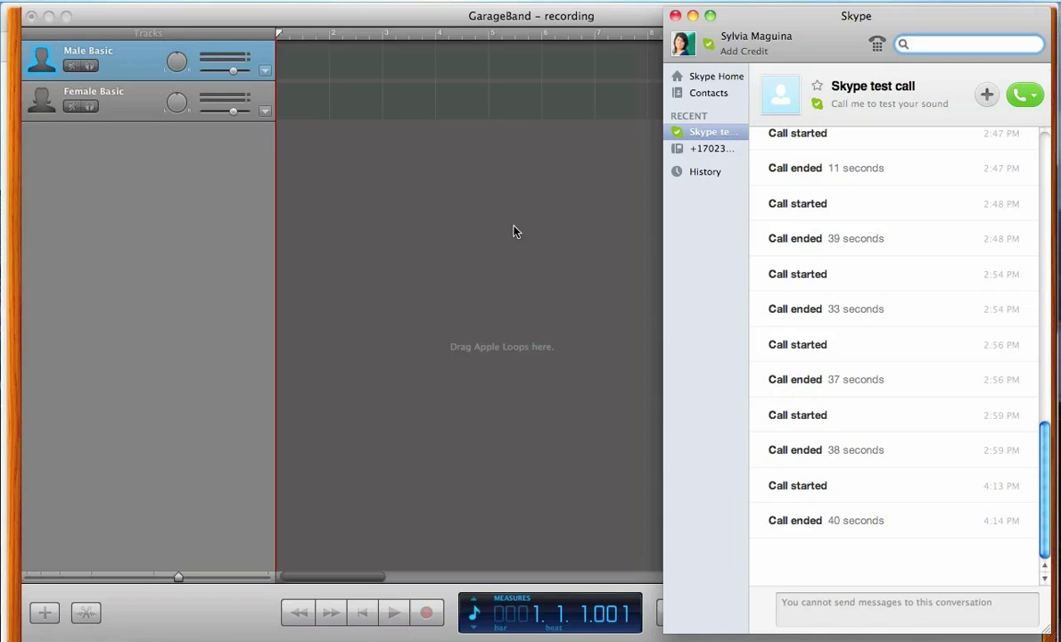
- Turn on LineIn Pass Thru from the built-in microphone to Soundflower (2ch)
mouse_move(3, 313)
left_click(4, 484)
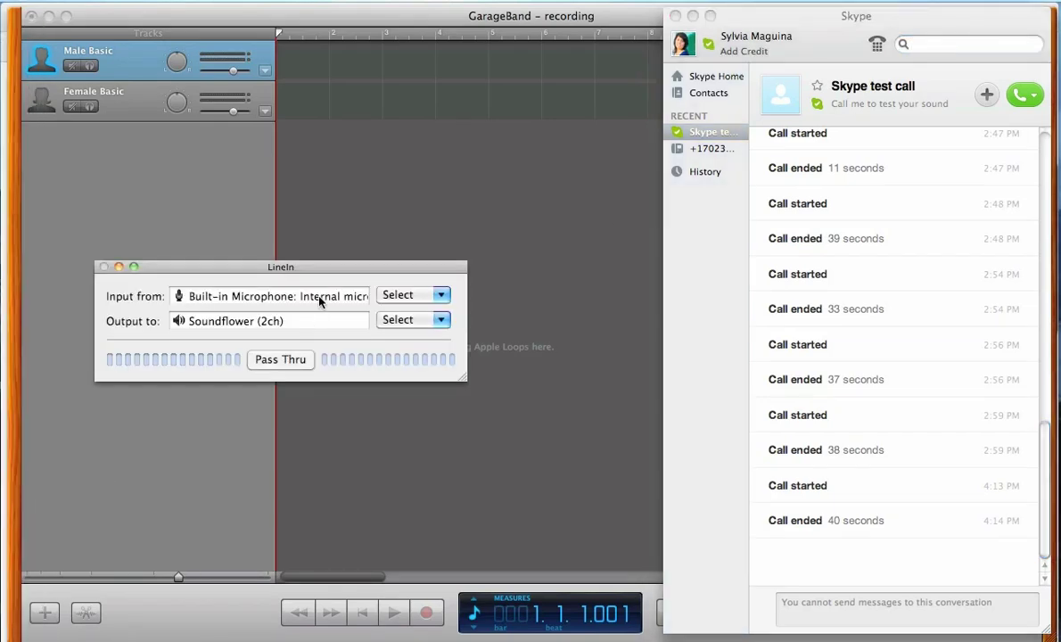
left_click(300, 360)
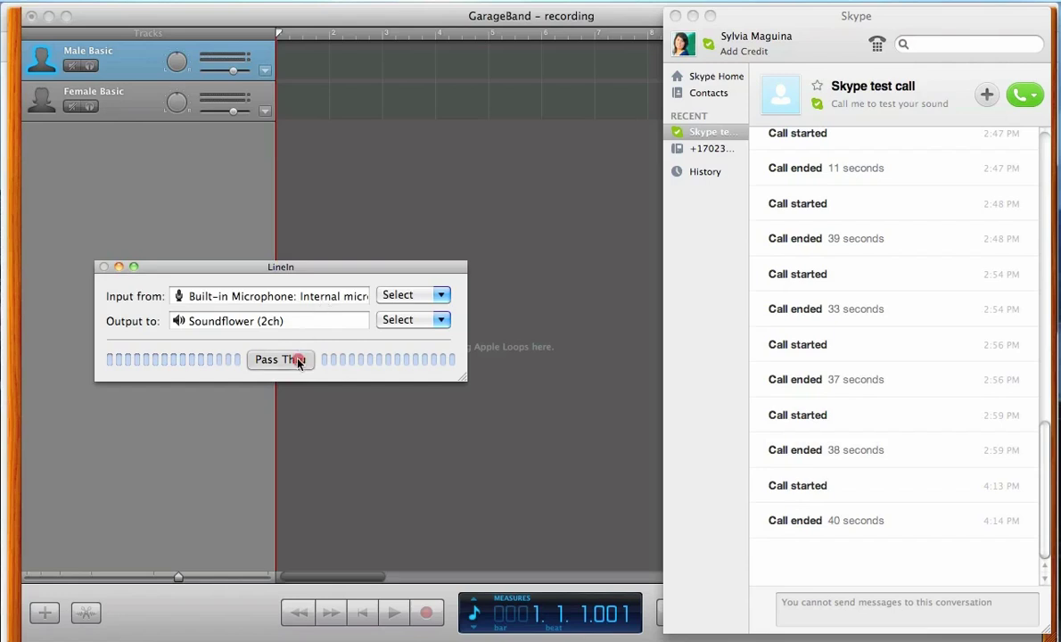
- Drag the Male Basic track's Recording Level slider from 100% down to about 78%
left_click(385, 460)
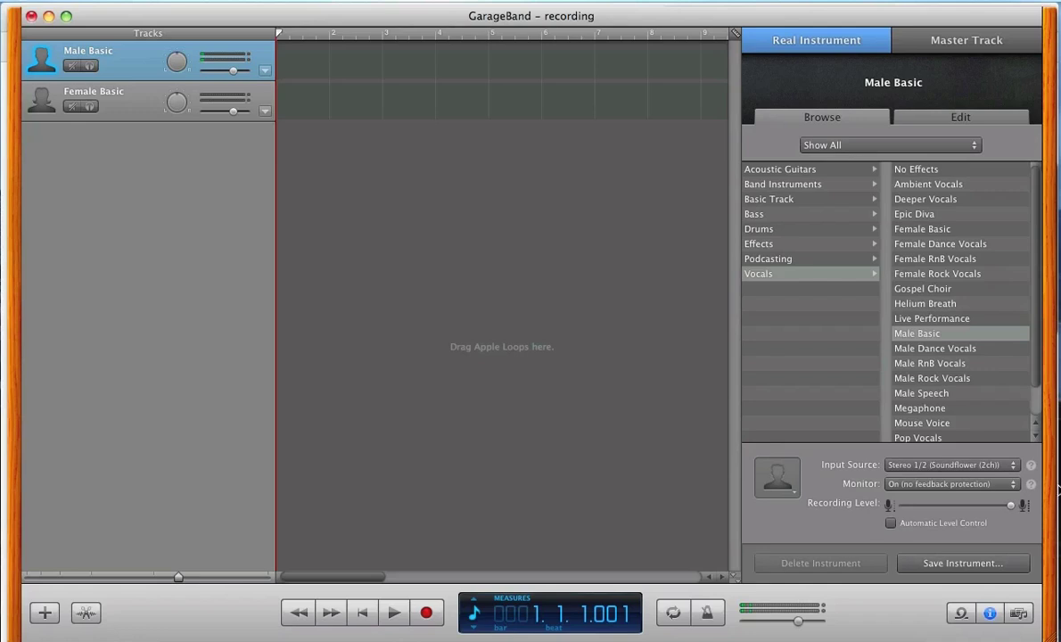
left_click(1010, 506)
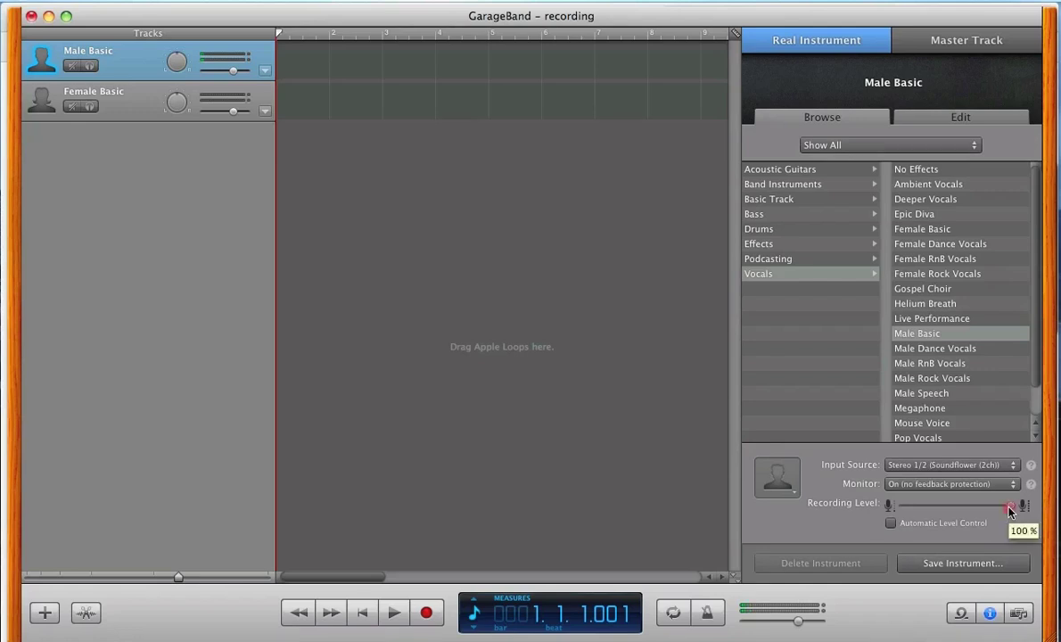
left_click_drag(1009, 508, 989, 509)
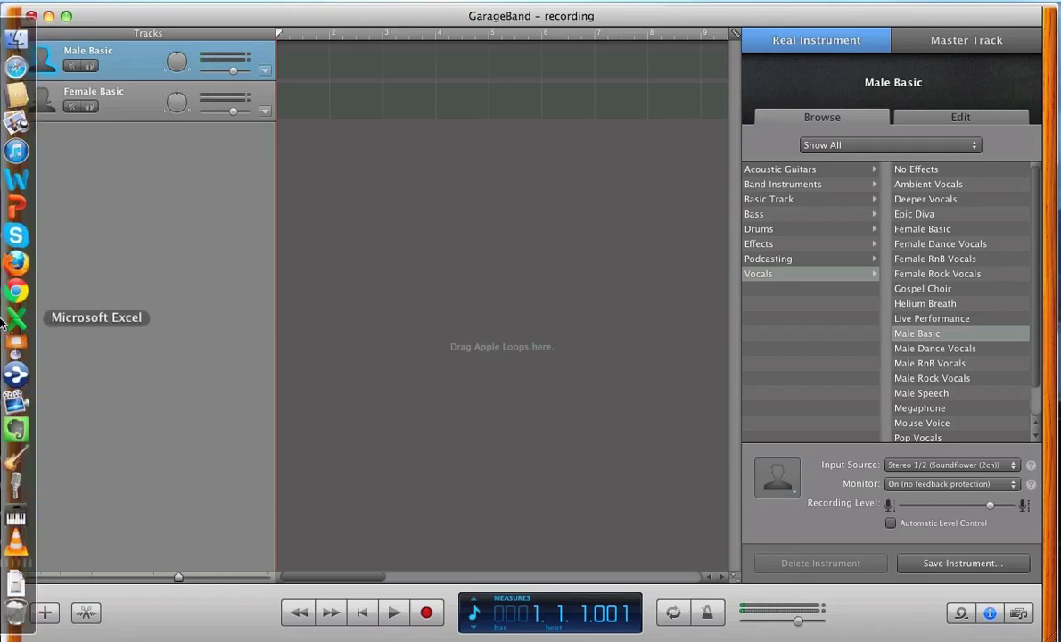
- Start GarageBand recording onto the Male Basic track
left_click(16, 234)
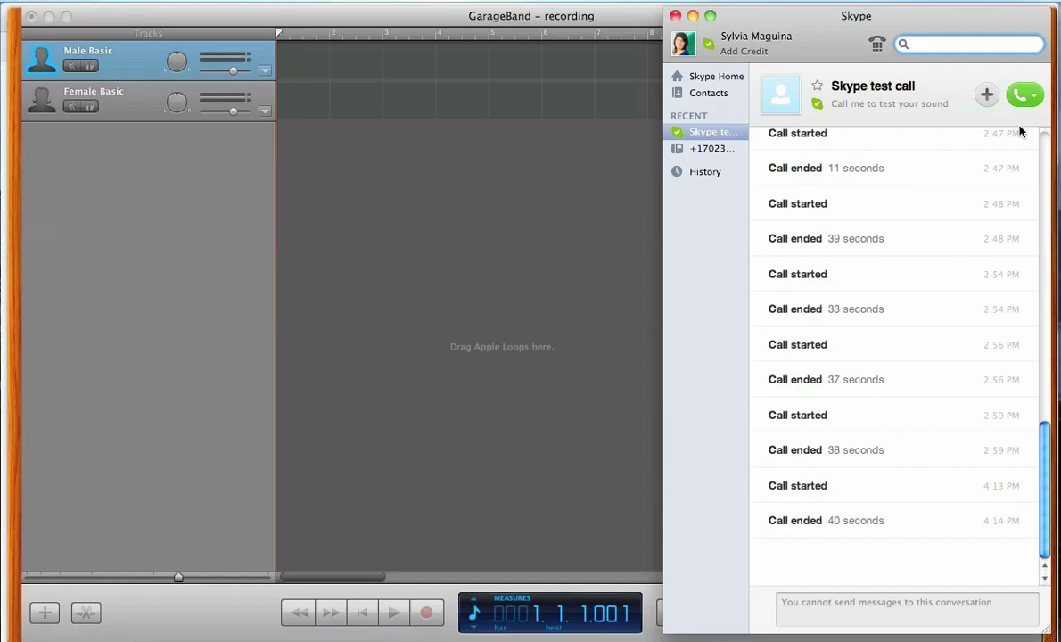
left_click(440, 576)
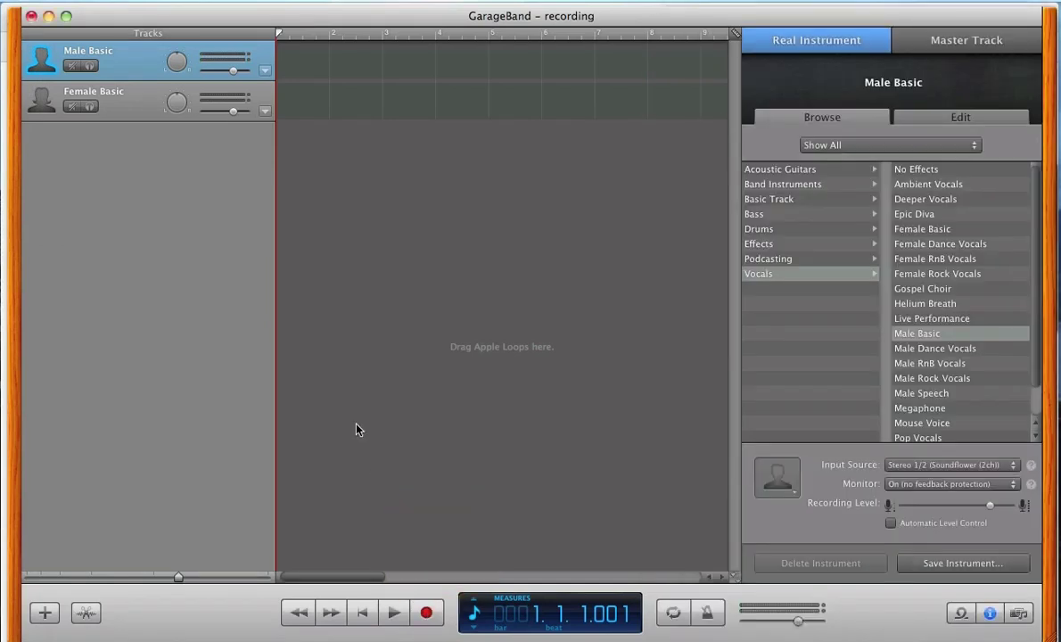
left_click(426, 613)
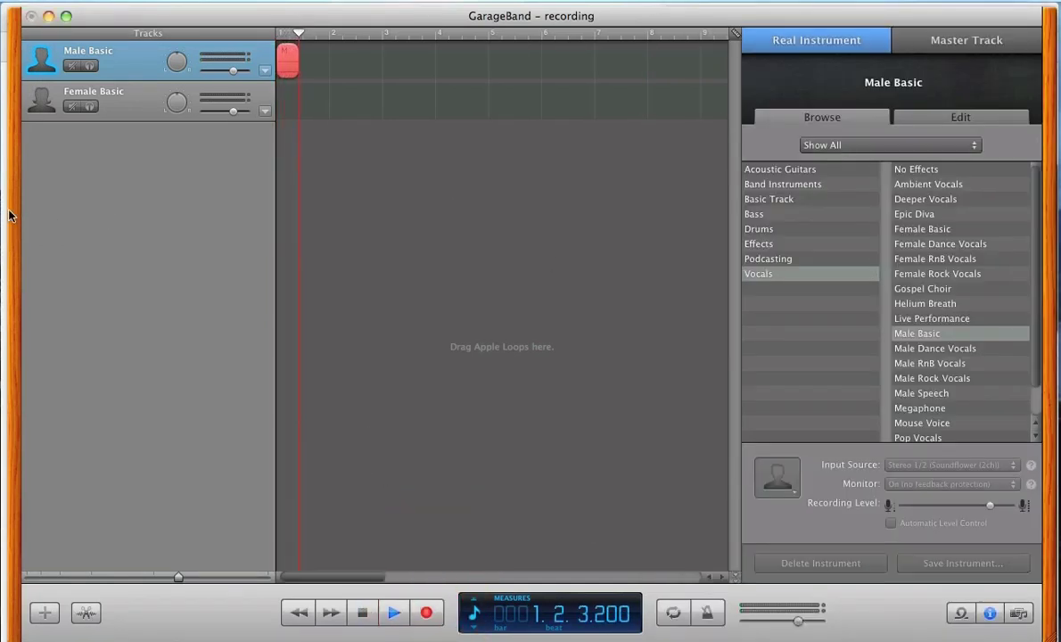
- Place a call to Skype test call from its conversation in Skype
mouse_move(13, 267)
left_click(22, 234)
left_click(994, 237)
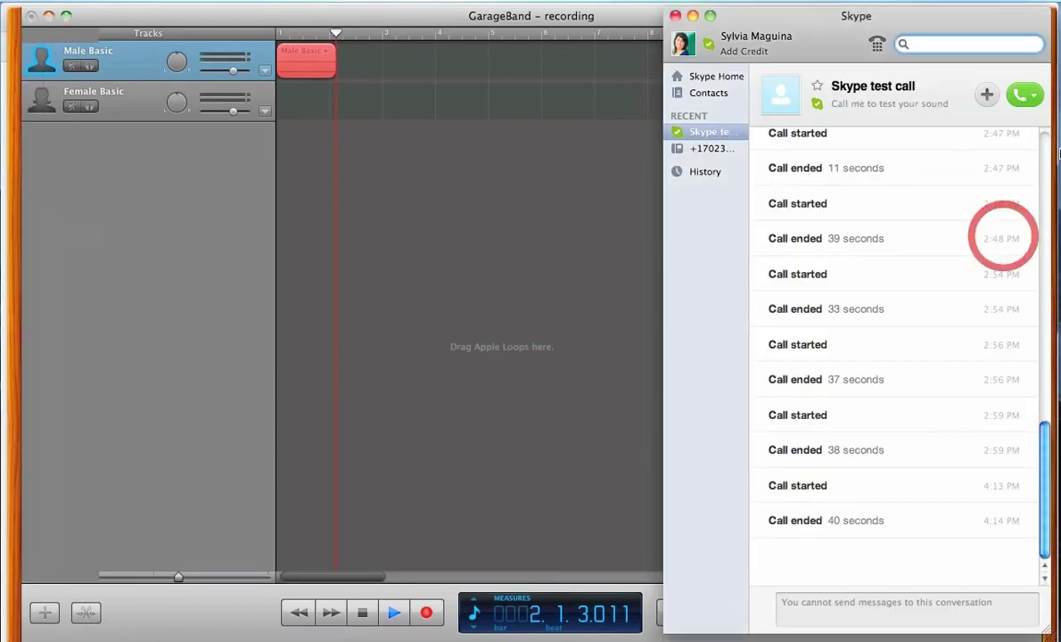
left_click(1034, 97)
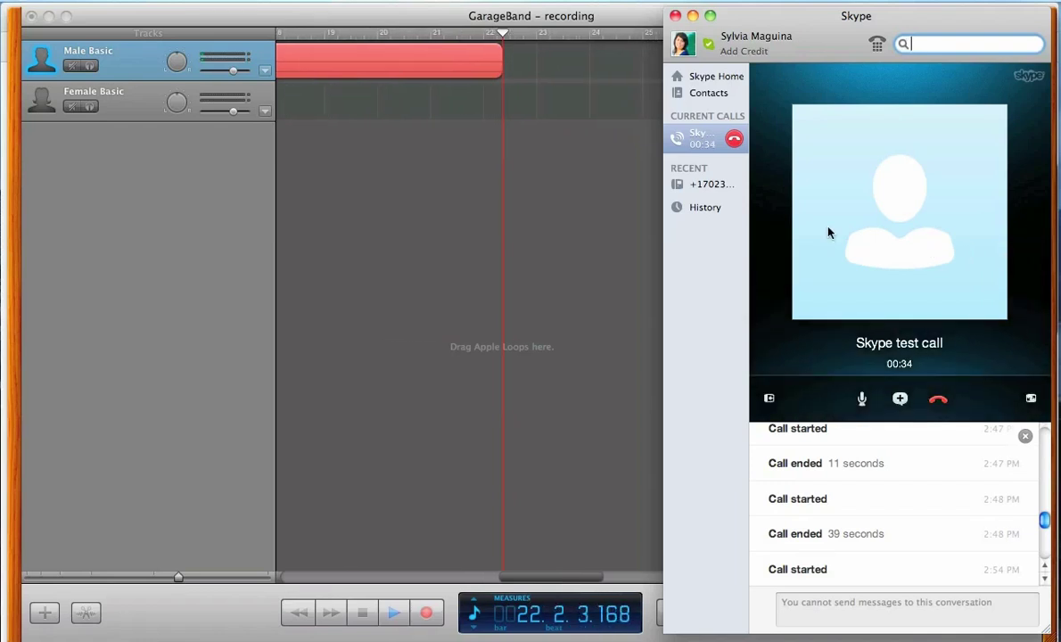
- Hang up the Skype test call and stop the GarageBand recording
left_click(733, 140)
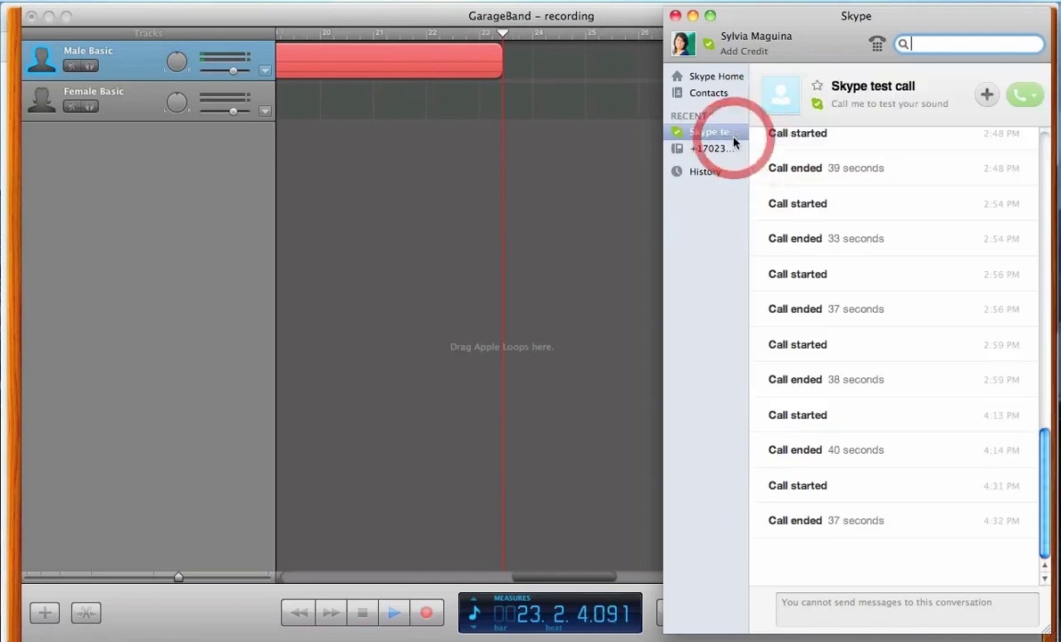
left_click(621, 188)
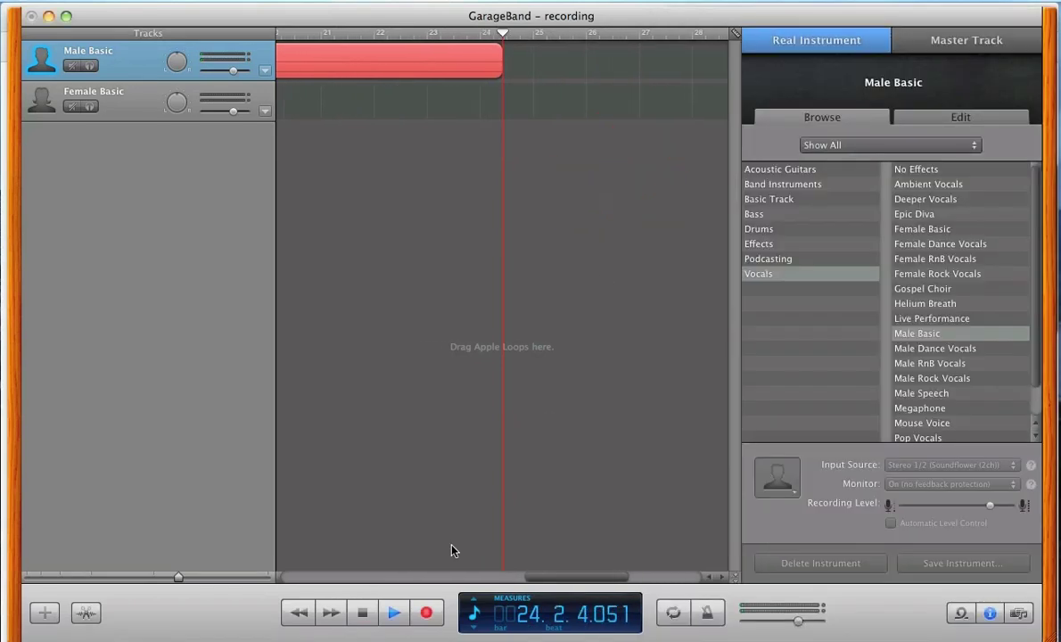
left_click(362, 613)
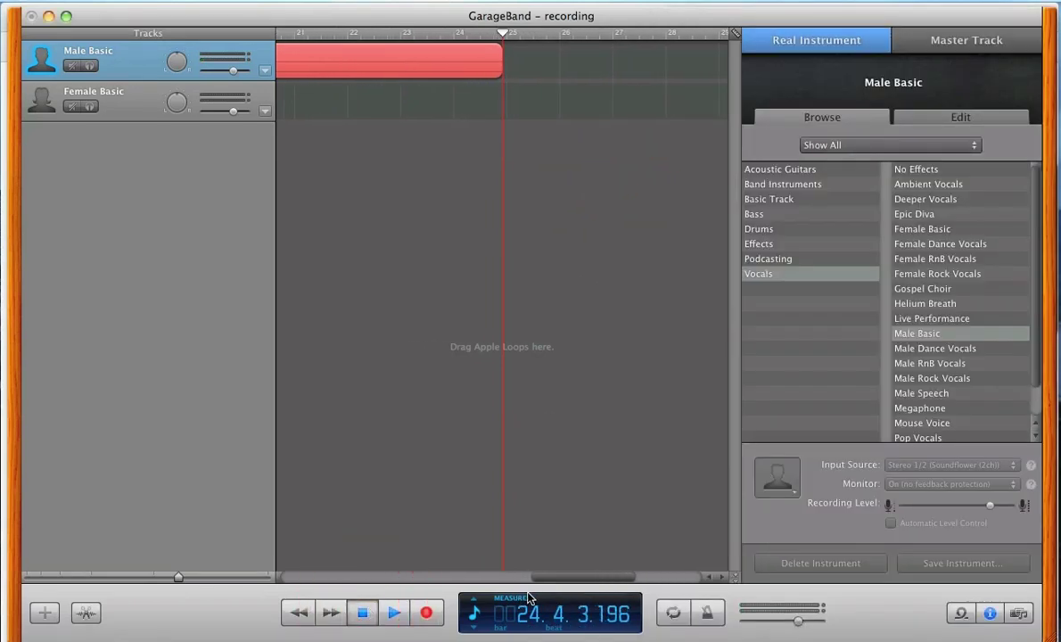
left_click_drag(582, 578, 271, 576)
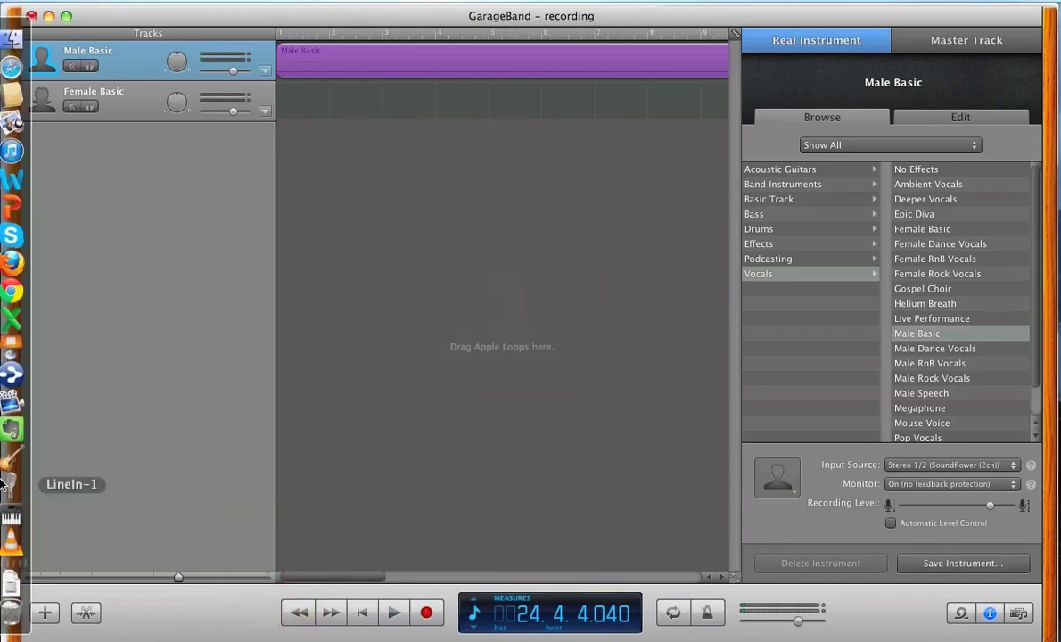
- Toggle LineIn's microphone pass-through off and return the playhead to bar 1
left_click(16, 486)
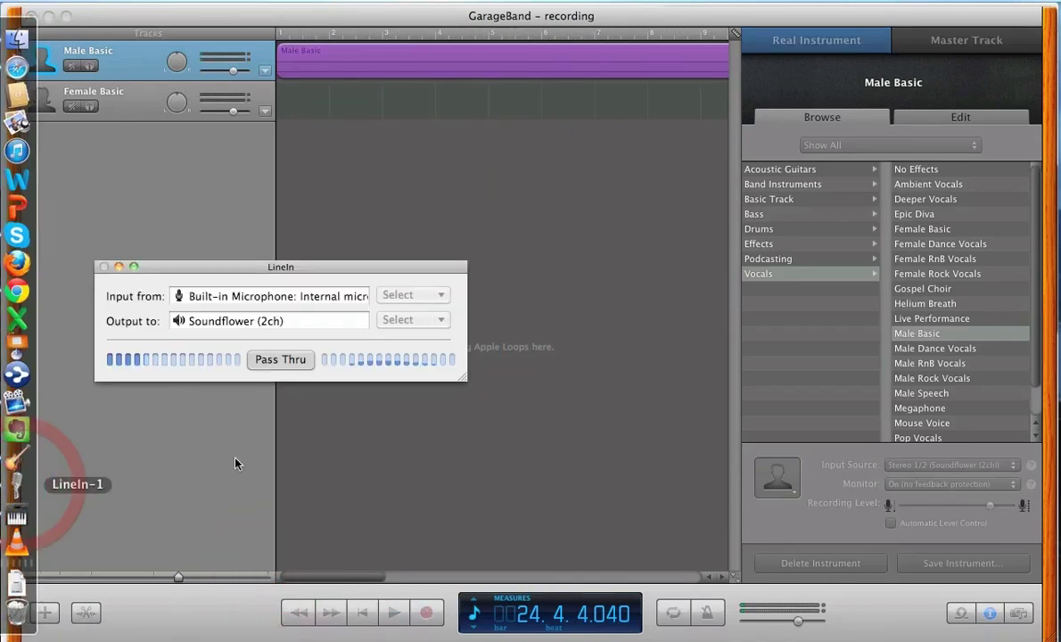
left_click(298, 360)
left_click(446, 438)
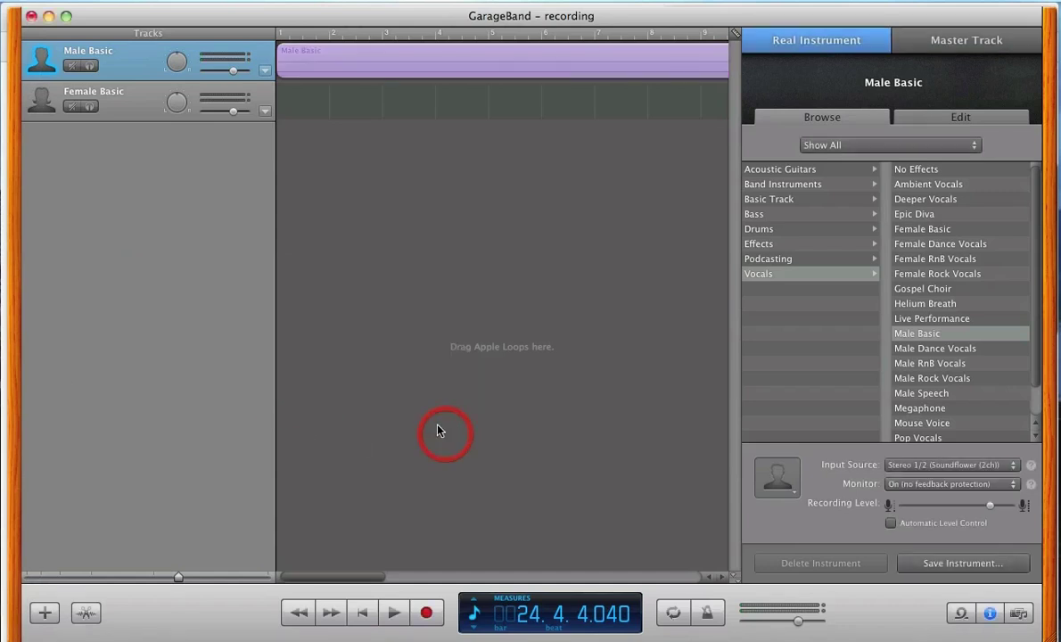
left_click(298, 36)
left_click_drag(298, 35, 265, 35)
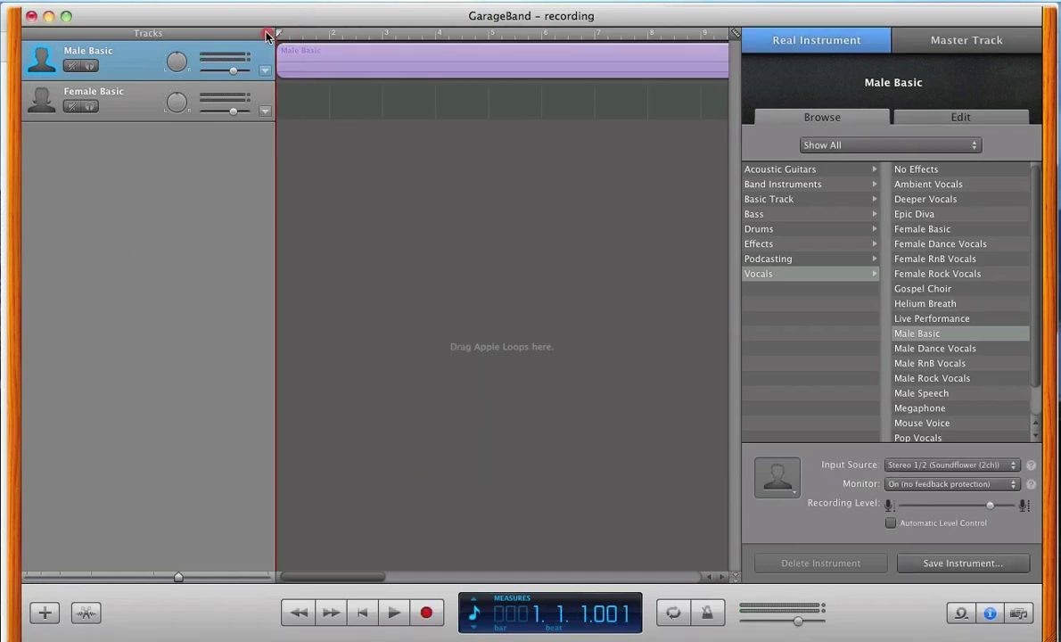
left_click(393, 612)
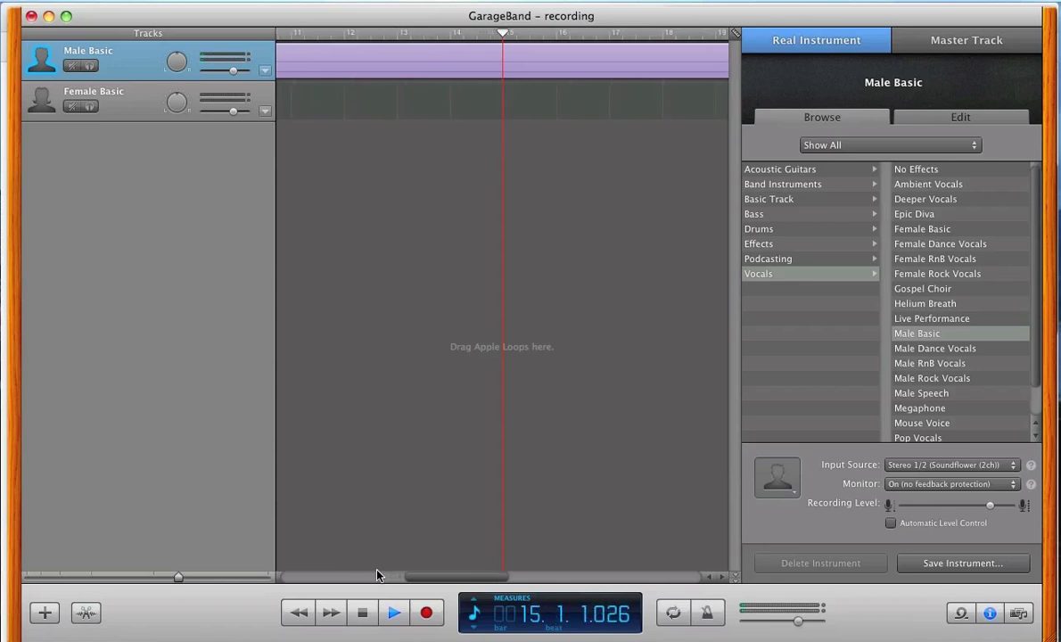
left_click(364, 614)
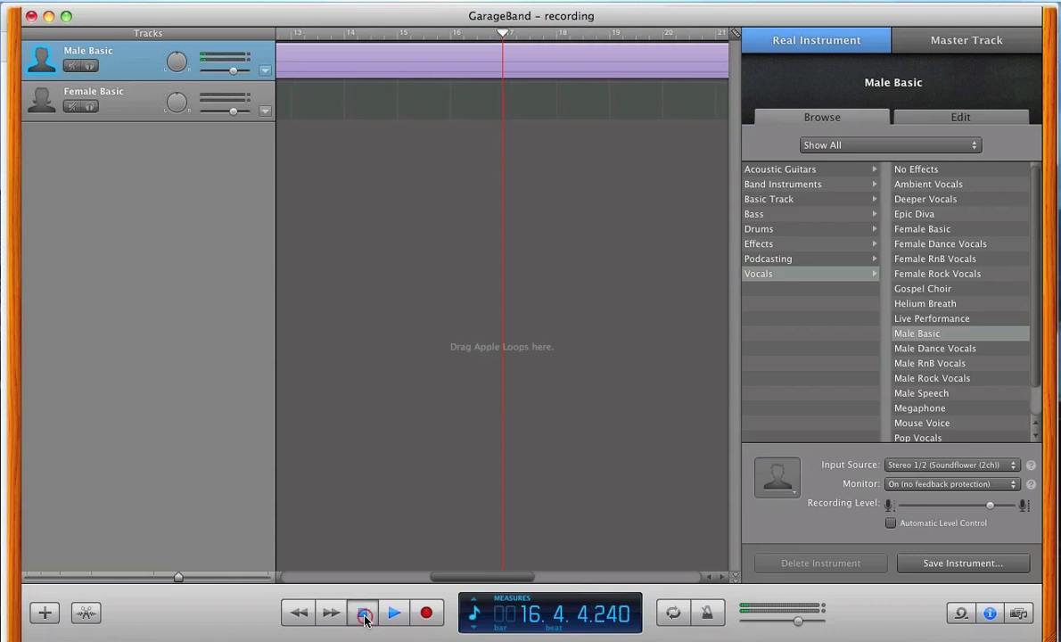
left_click_drag(499, 576, 335, 575)
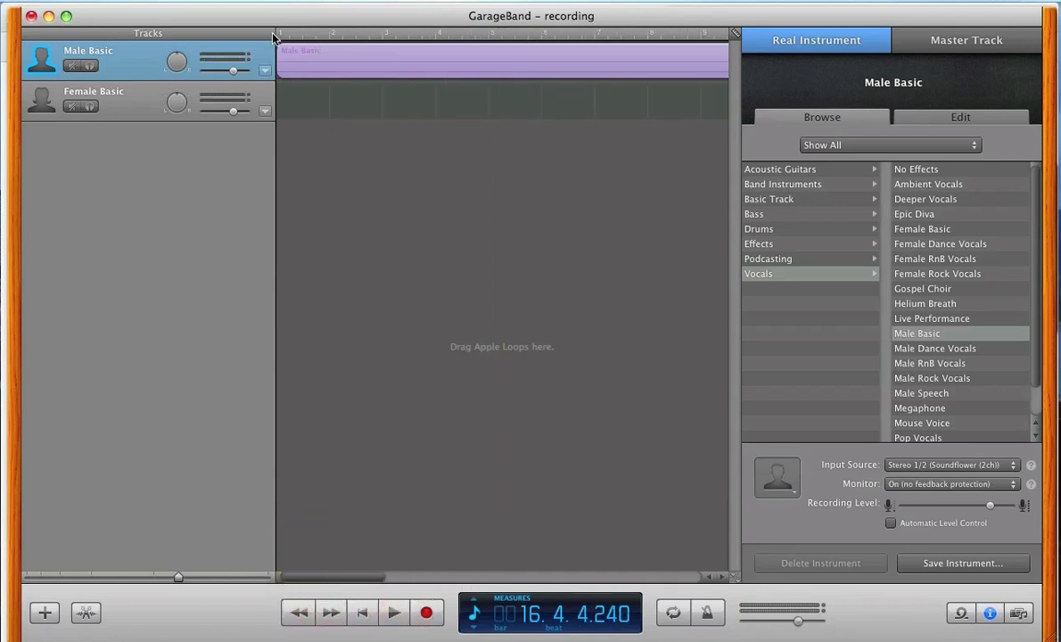
left_click_drag(292, 37, 276, 36)
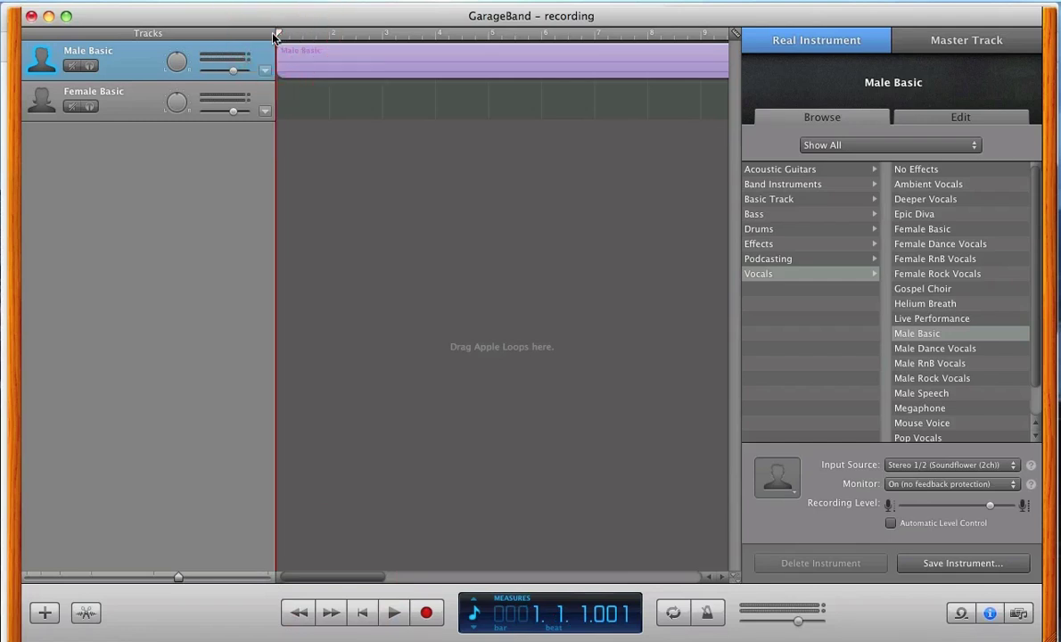
- Choose Export Song to Disk, keeping MP3 Encoder at High Quality
left_click(316, 2)
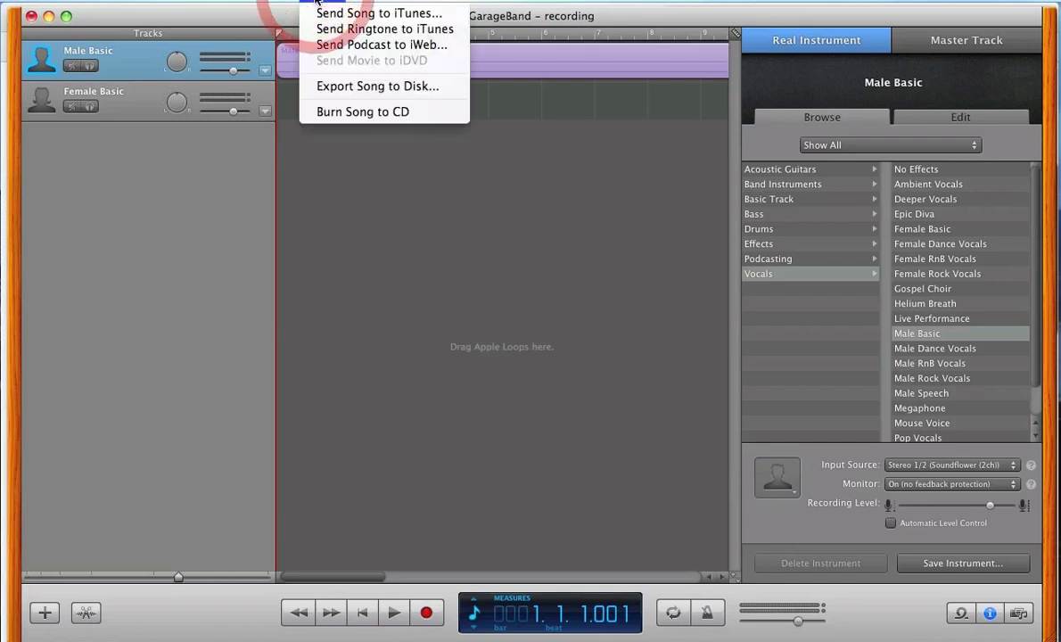
left_click(329, 89)
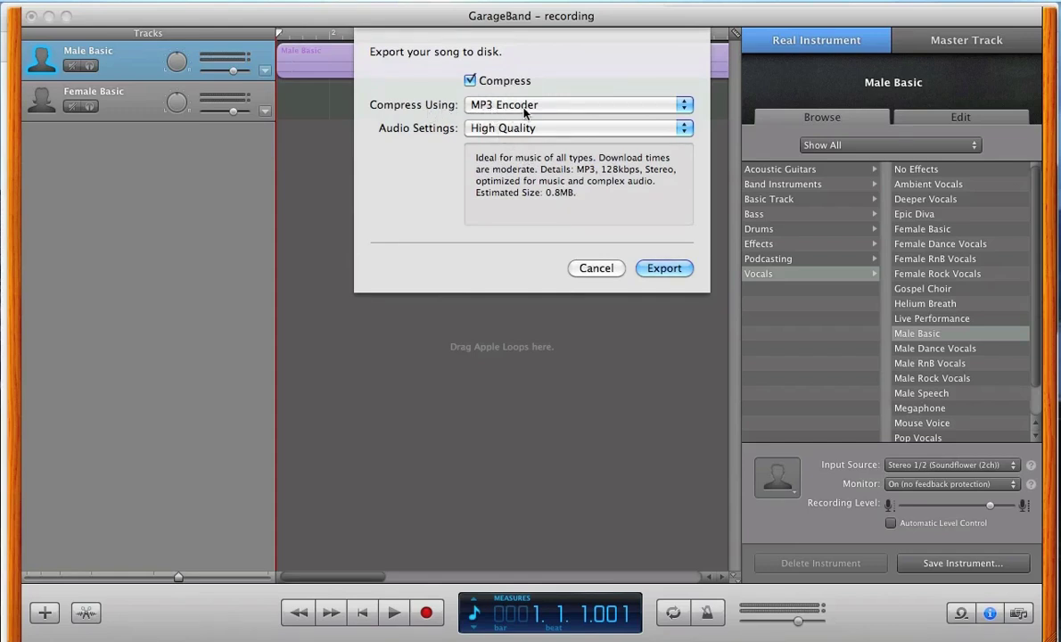
left_click(487, 105)
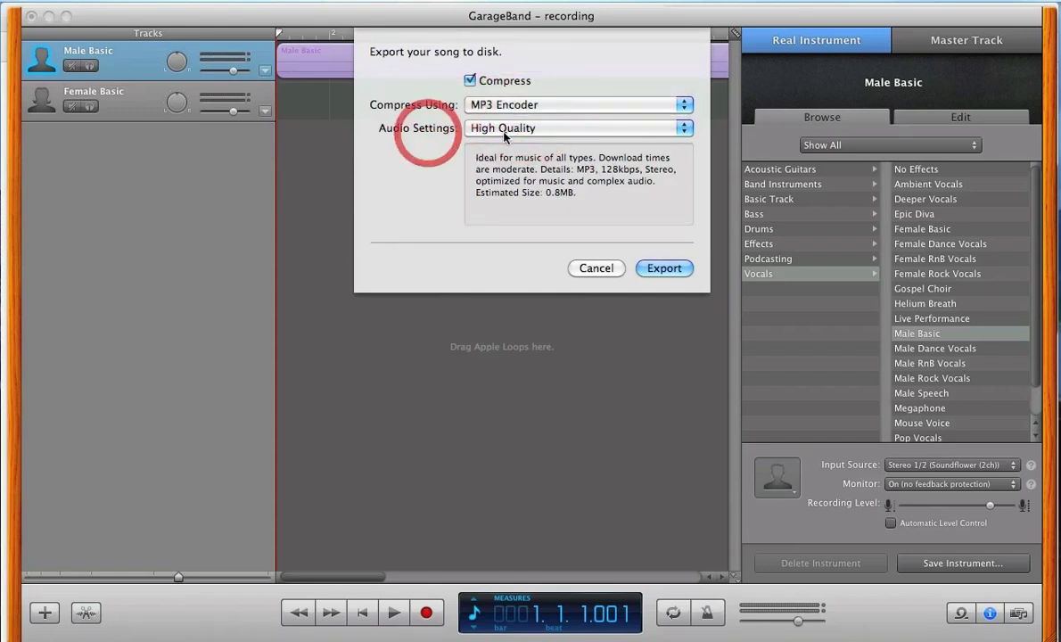
left_click(519, 131)
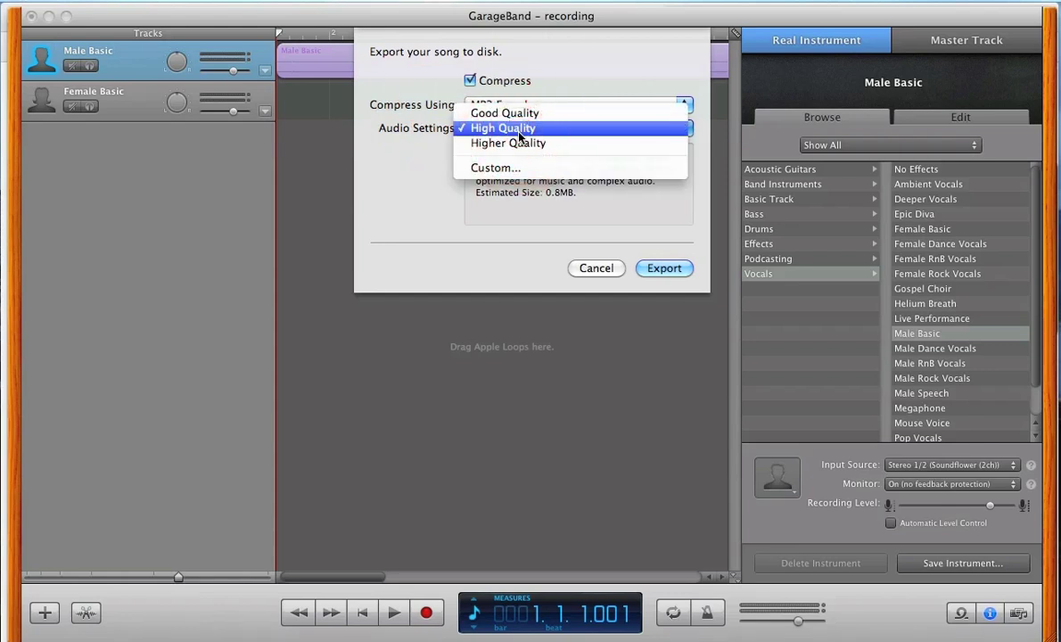
left_click(520, 130)
left_click(502, 247)
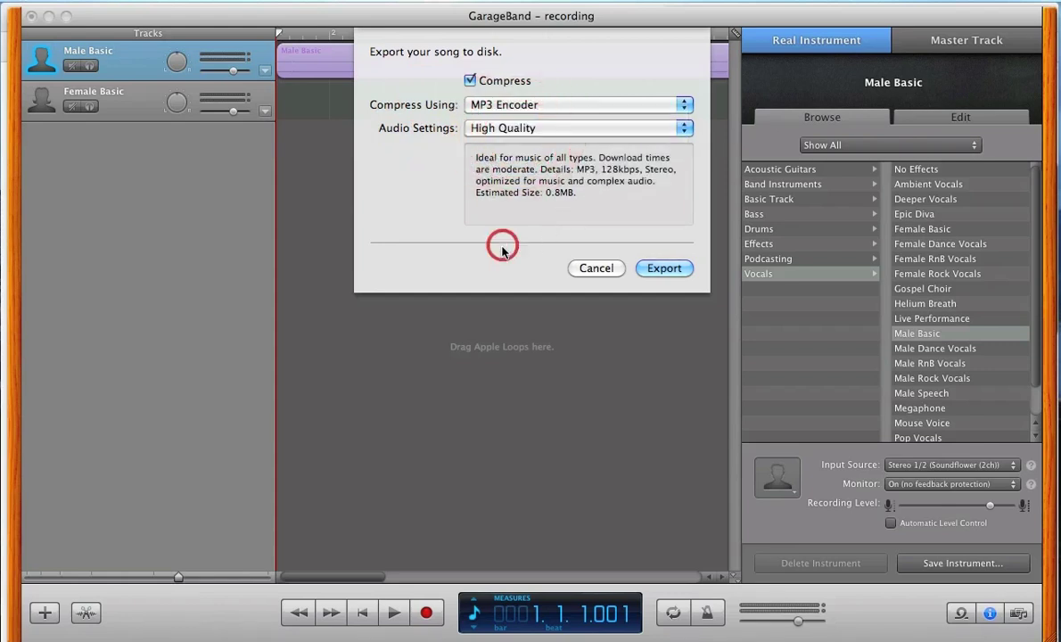
- Export as recording.mp3 on the Desktop, replacing the existing file
left_click(682, 270)
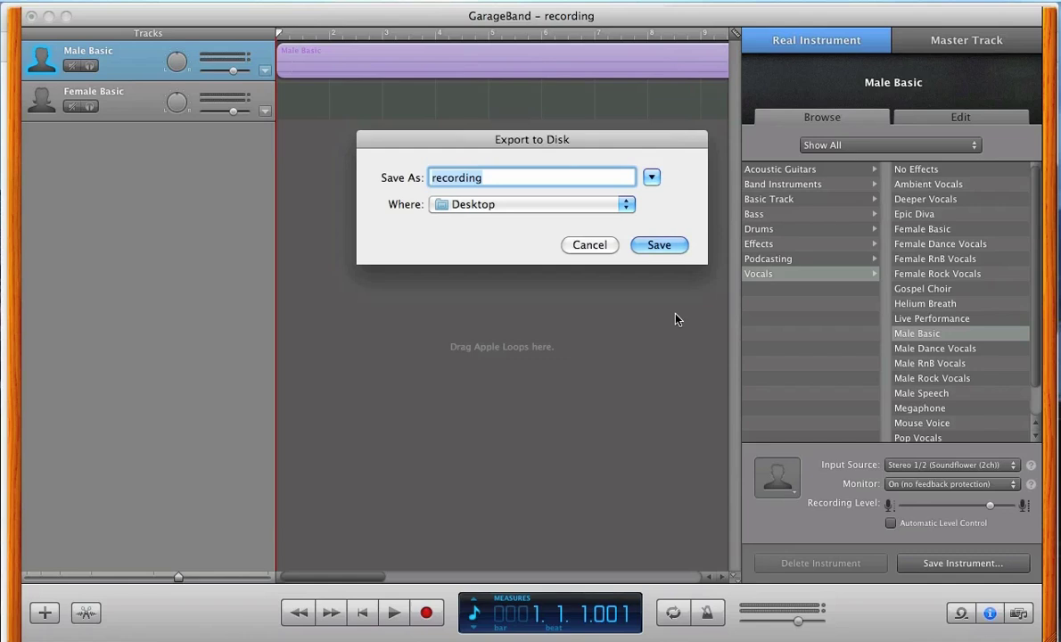
left_click(663, 246)
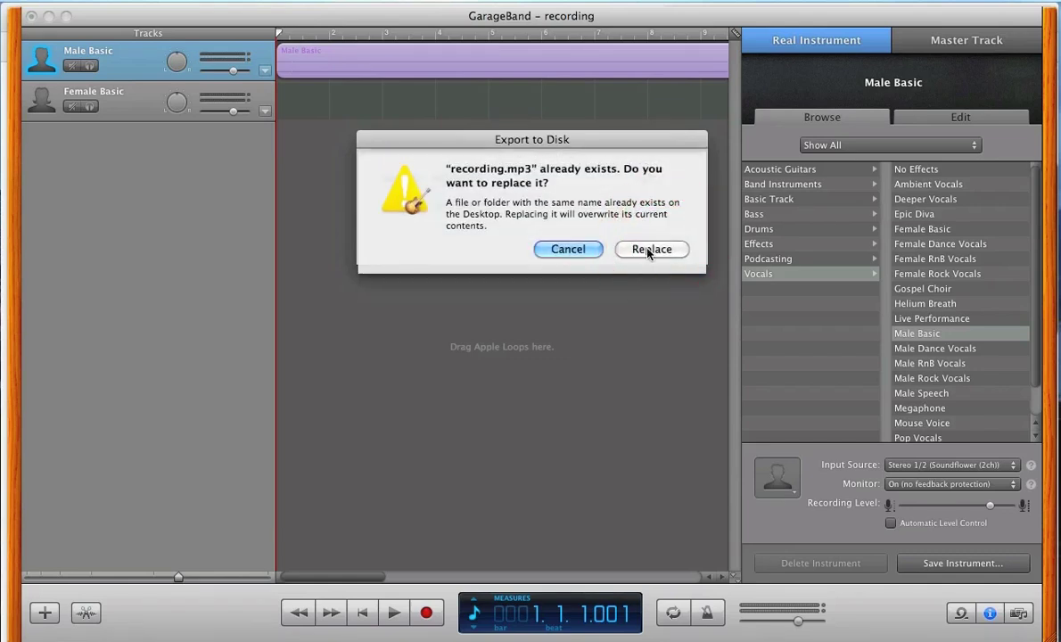
left_click(648, 249)
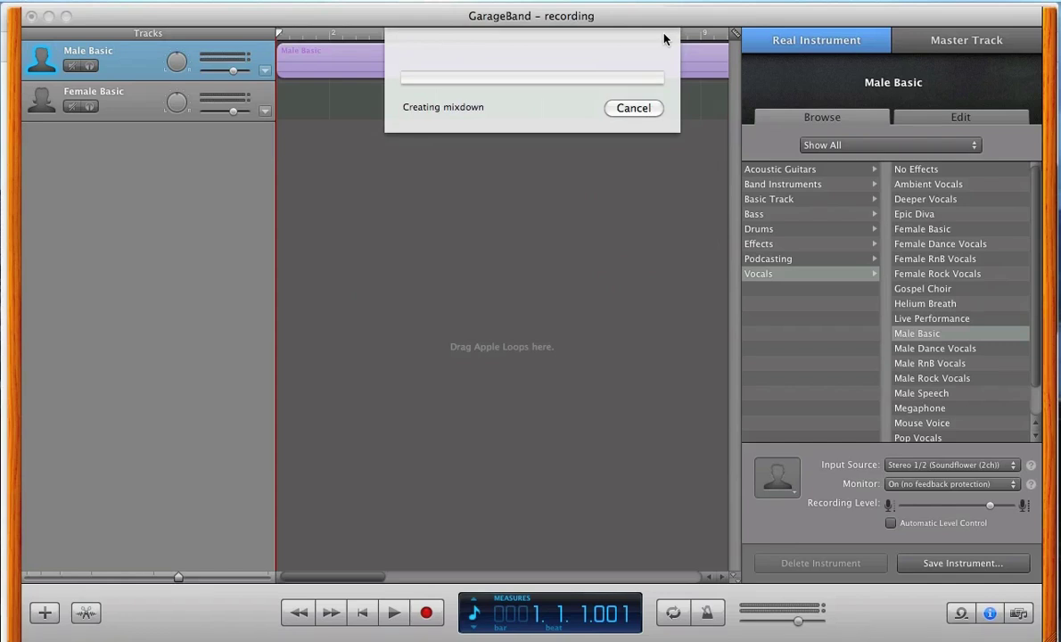